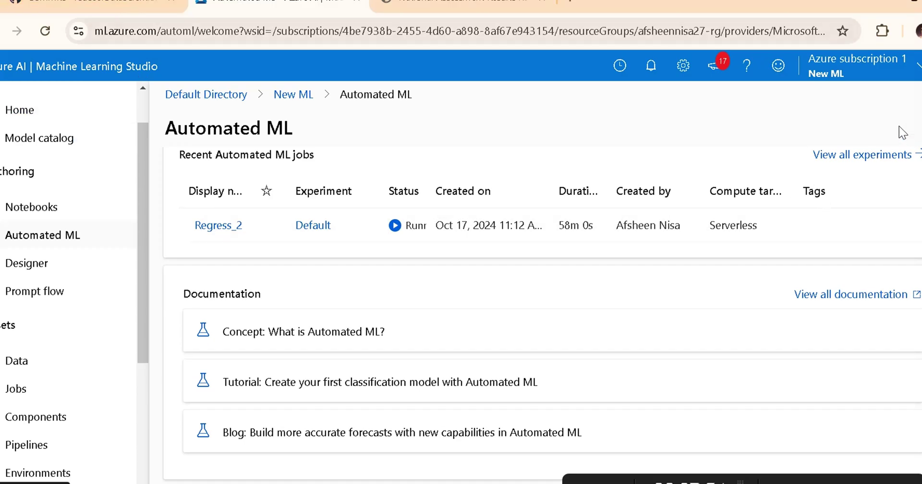
Go to the list of all workspaces and start creating a new workspace.
{"action": "left_click", "coordinate": [27, 102]}
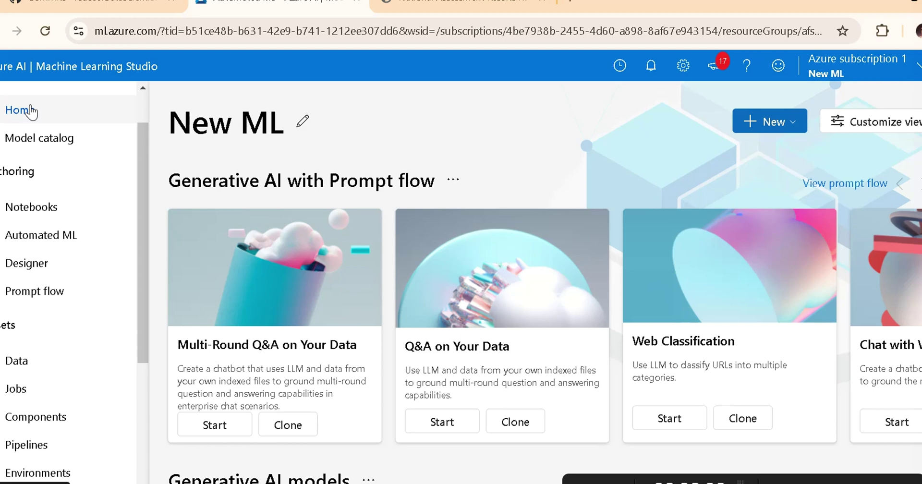
{"action": "left_click", "coordinate": [793, 127]}
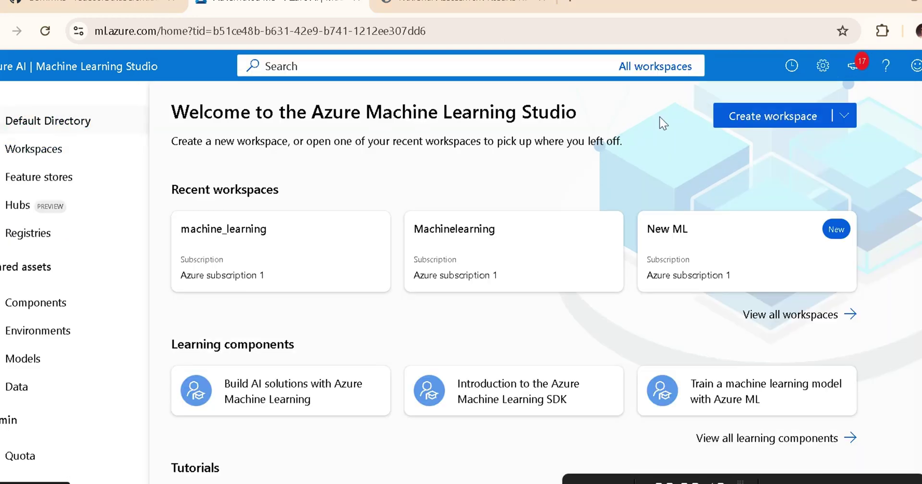
{"action": "left_click", "coordinate": [36, 152]}
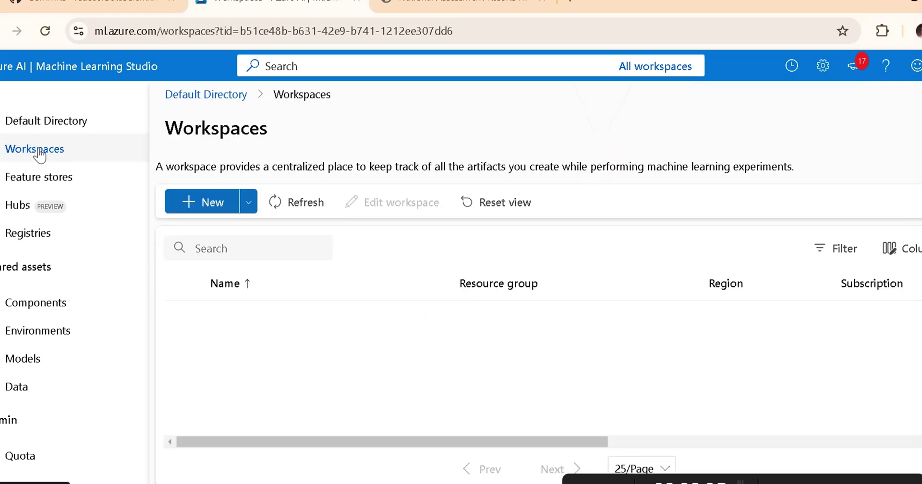
{"action": "left_click", "coordinate": [212, 205]}
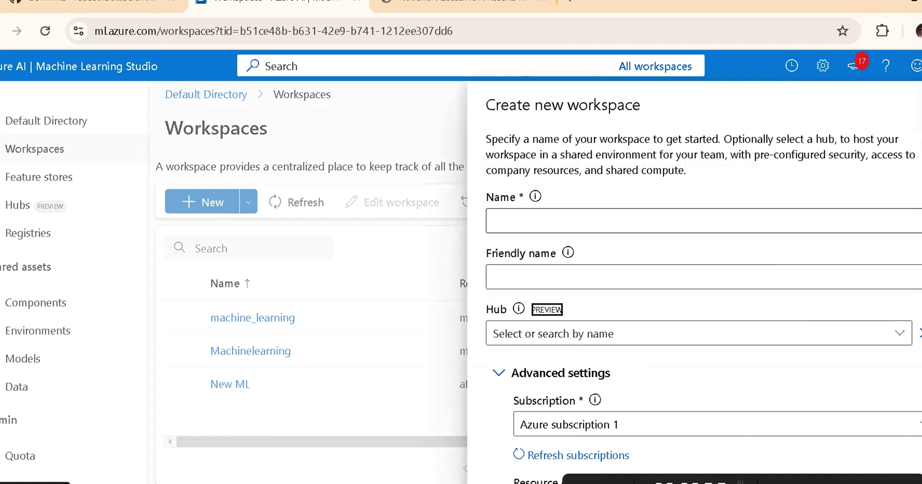
Name the new workspace ML_2.
{"action": "left_click", "coordinate": [757, 222]}
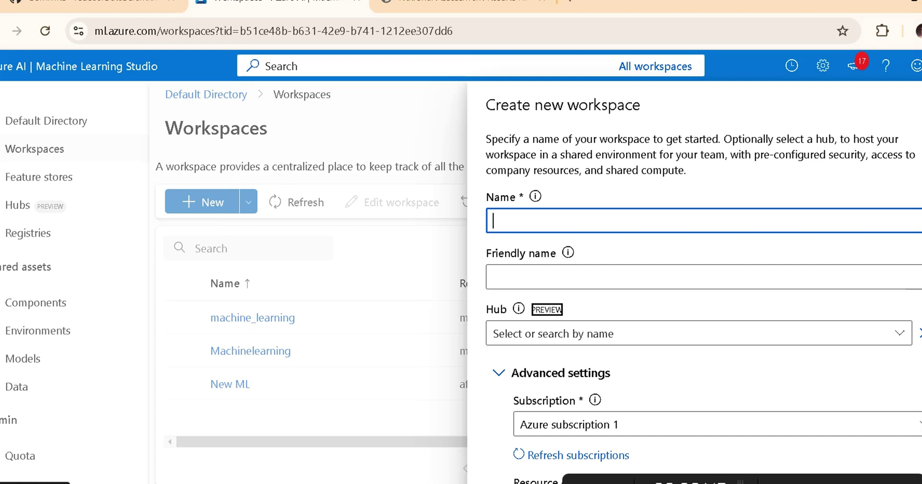
{"action": "type", "text": "ML"}
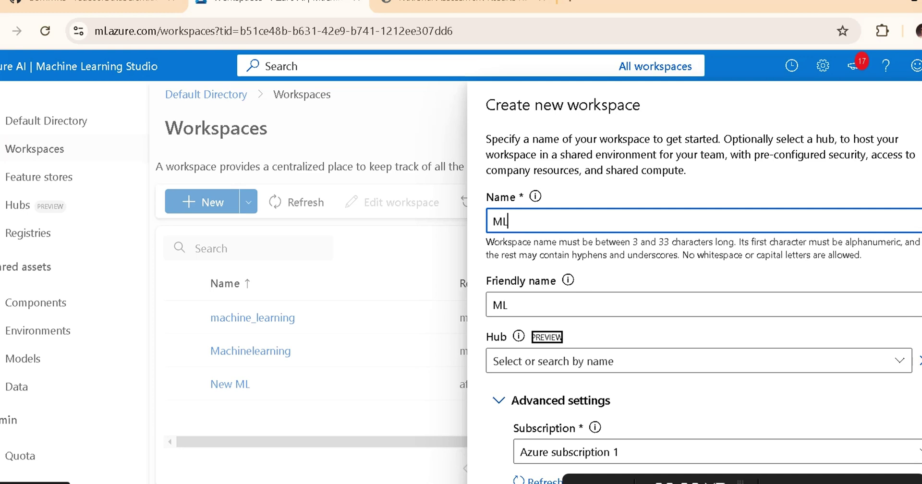
{"action": "type", "text": "-"}
{"action": "key", "text": "BackSpace"}
{"action": "type", "text": "_"}
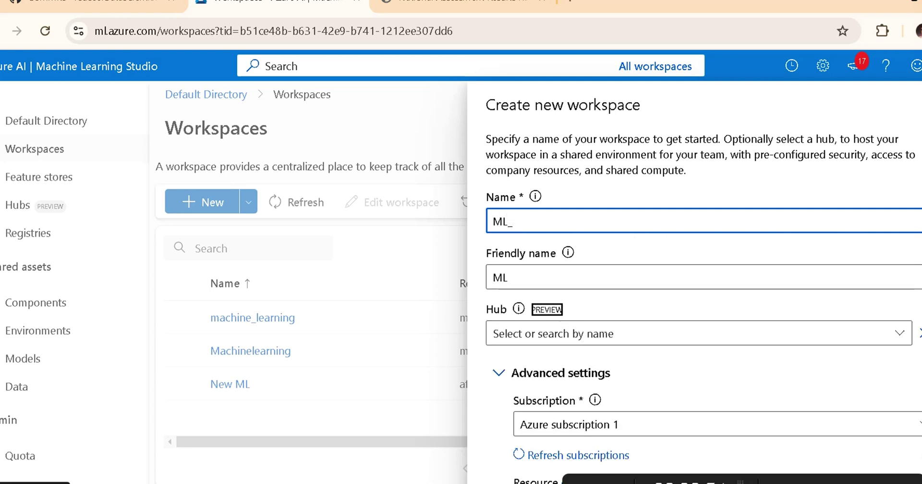
{"action": "type", "text": "2"}
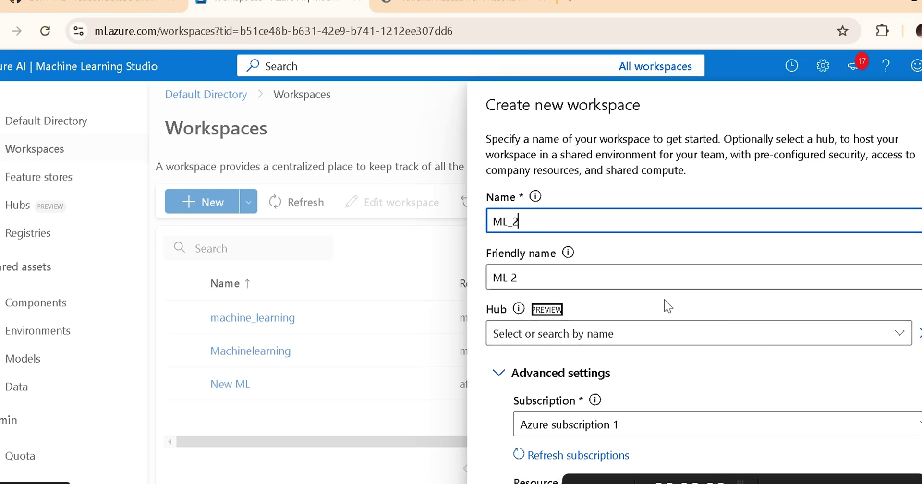
Review the workspace's advanced settings and create it under Azure subscription 1 in the East Asia region.
{"action": "scroll", "coordinate": [773, 336], "scroll_direction": "down", "scroll_amount": 2}
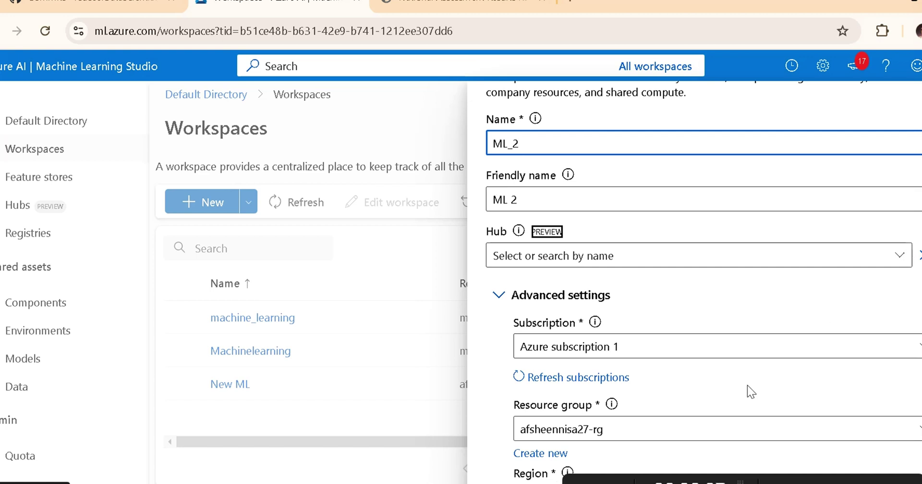
{"action": "scroll", "coordinate": [697, 288], "scroll_direction": "down", "scroll_amount": 2}
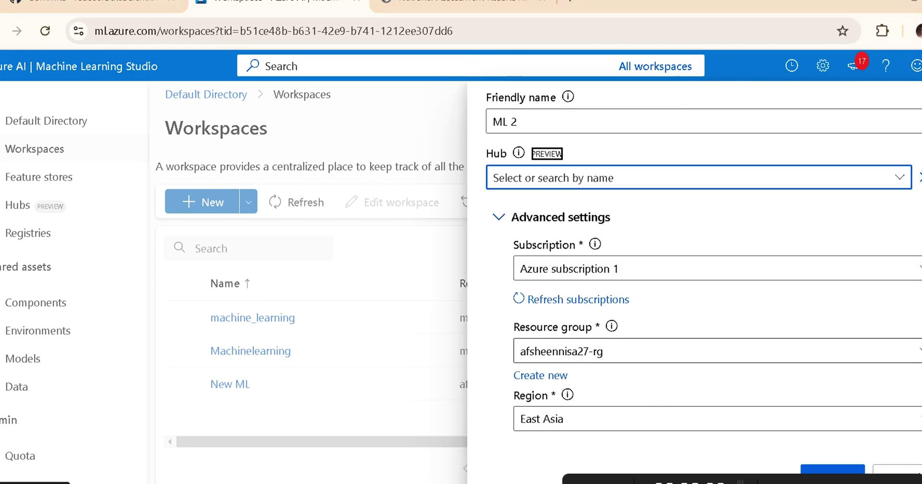
{"action": "scroll", "coordinate": [888, 387], "scroll_direction": "up", "scroll_amount": 4}
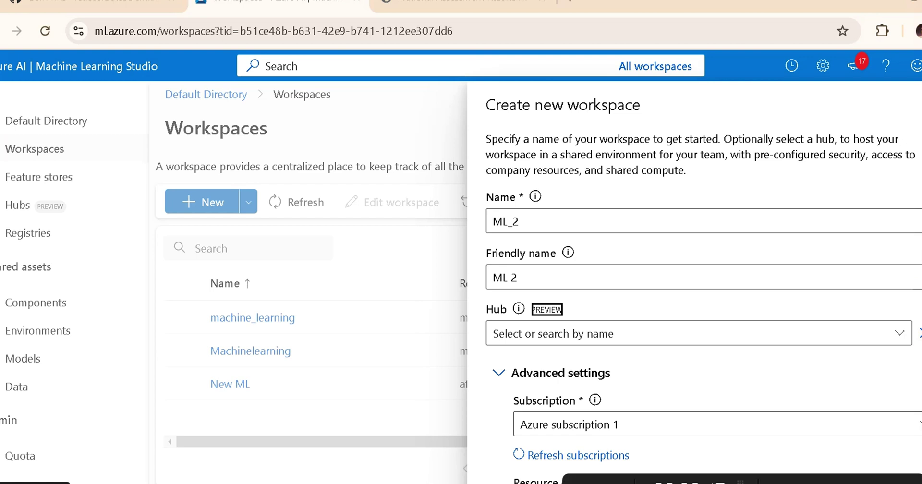
{"action": "scroll", "coordinate": [694, 288], "scroll_direction": "down", "scroll_amount": 3}
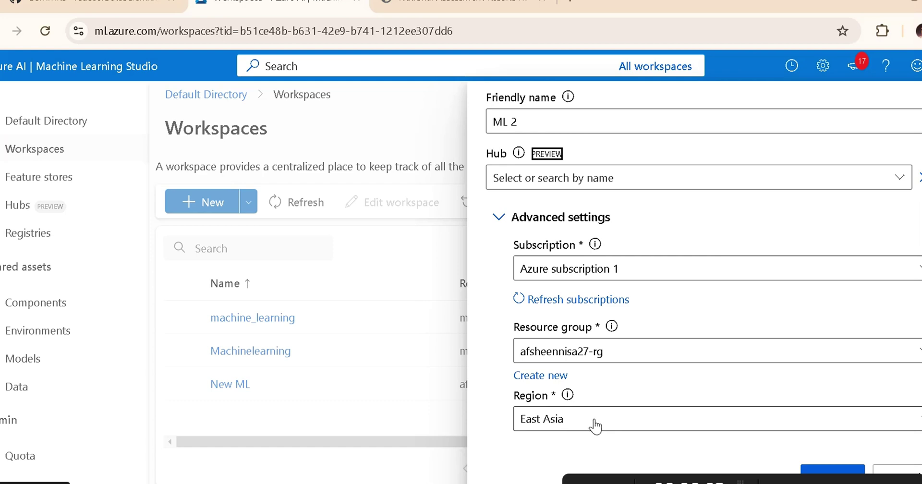
{"action": "scroll", "coordinate": [594, 425], "scroll_direction": "up", "scroll_amount": 2}
{"action": "scroll", "coordinate": [755, 407], "scroll_direction": "down", "scroll_amount": 2}
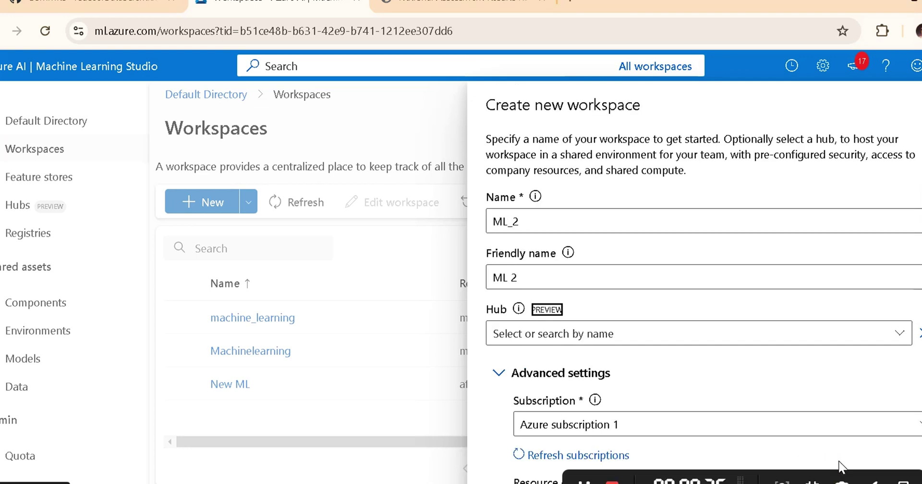
{"action": "scroll", "coordinate": [840, 464], "scroll_direction": "up", "scroll_amount": 3}
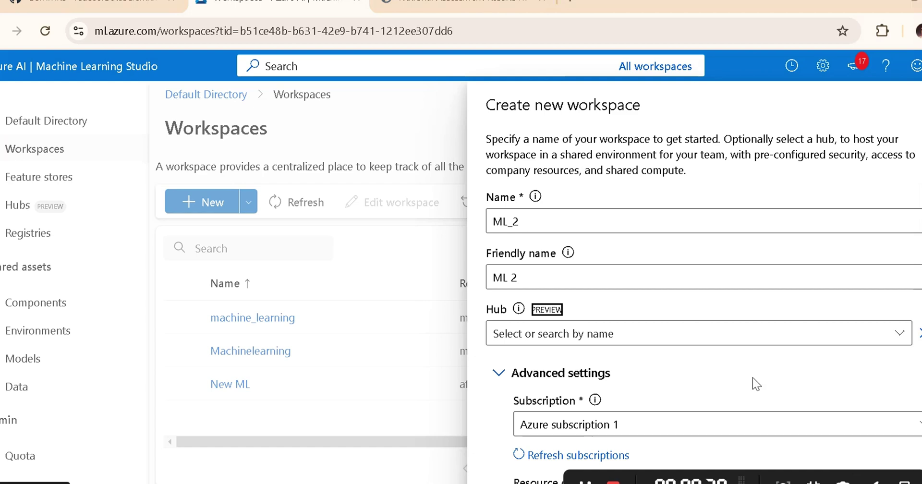
{"action": "scroll", "coordinate": [744, 316], "scroll_direction": "down", "scroll_amount": 3}
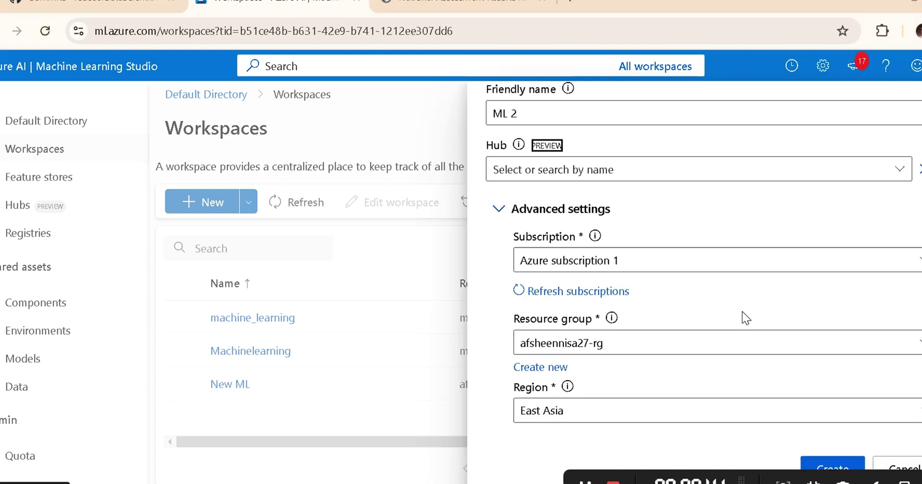
{"action": "left_click", "coordinate": [833, 468]}
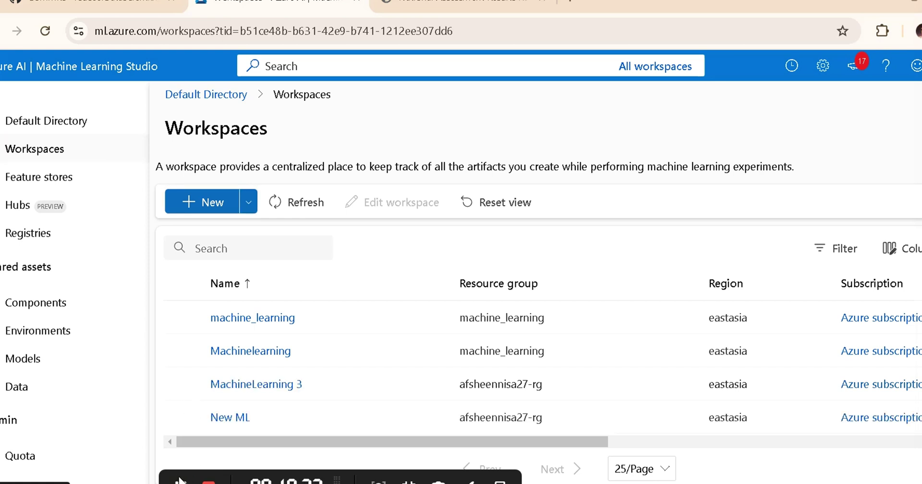
Refresh the workspace list, then open the MachineLearning 3 workspace and look through its home page.
{"action": "left_click", "coordinate": [307, 204]}
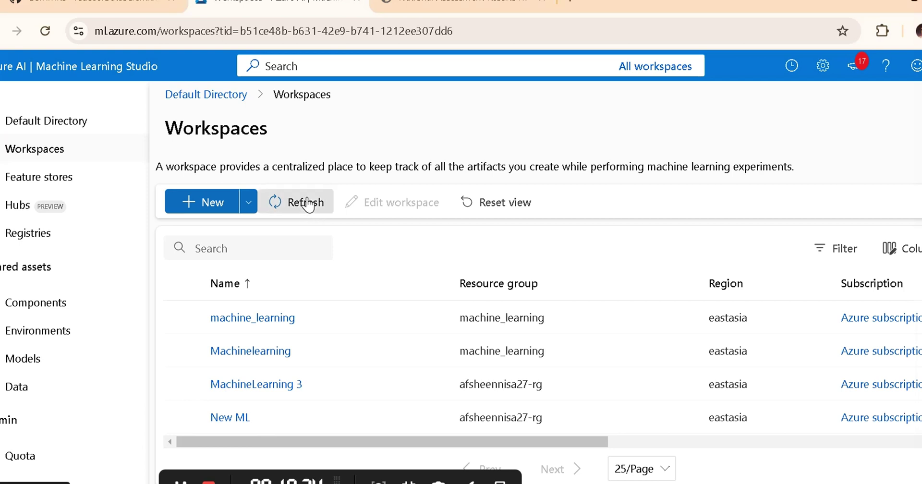
{"action": "left_click", "coordinate": [275, 386]}
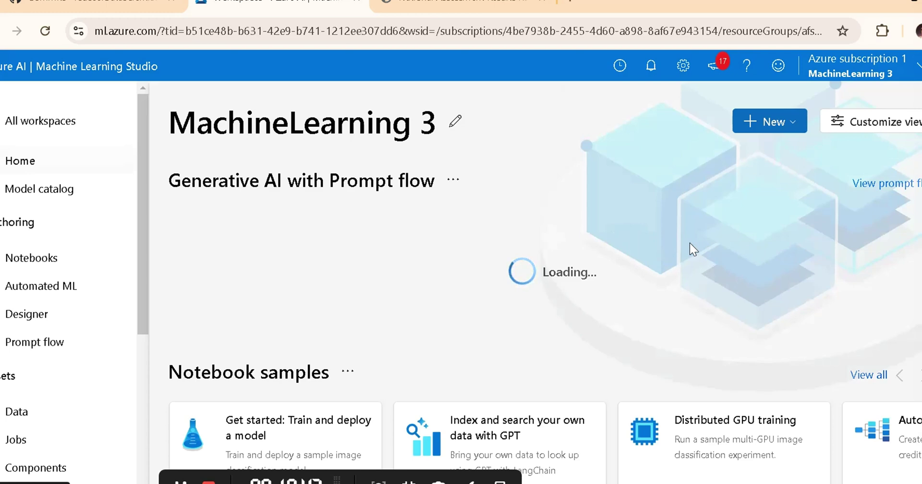
{"action": "scroll", "coordinate": [690, 243], "scroll_direction": "down", "scroll_amount": 5}
{"action": "scroll", "coordinate": [687, 239], "scroll_direction": "down", "scroll_amount": 5}
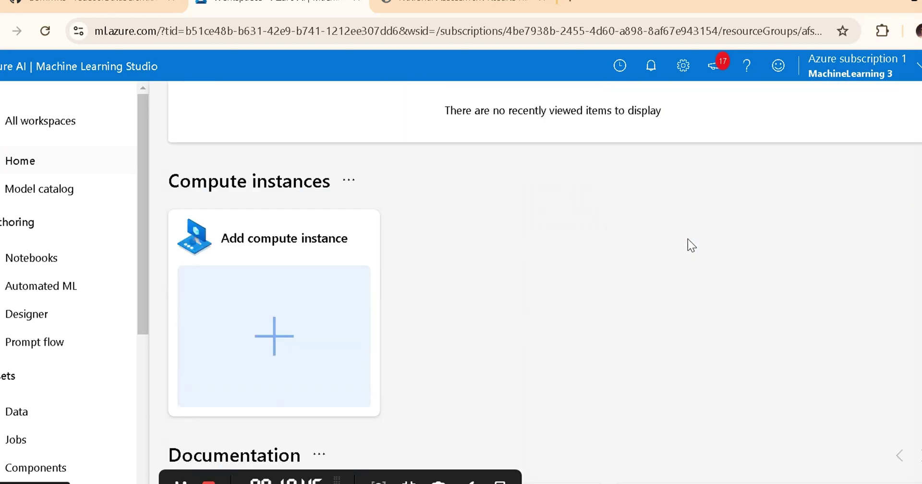
{"action": "scroll", "coordinate": [688, 239], "scroll_direction": "down", "scroll_amount": 1}
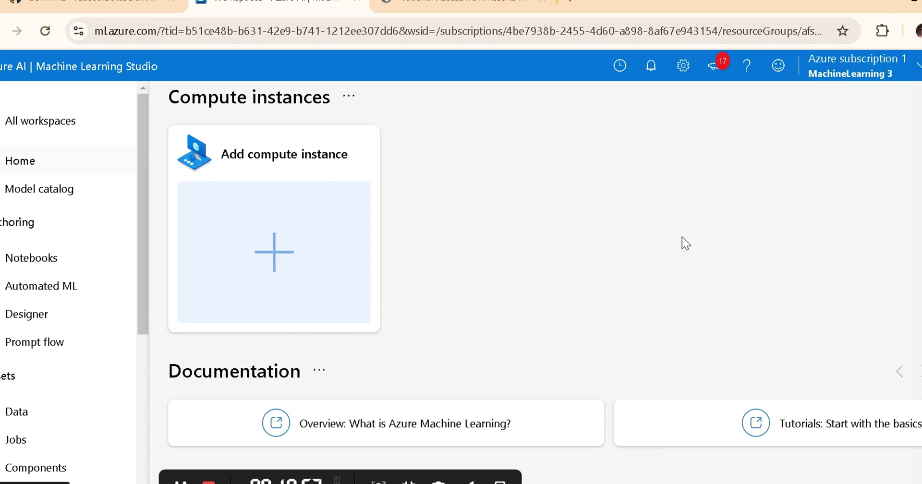
{"action": "scroll", "coordinate": [600, 255], "scroll_direction": "up", "scroll_amount": 8}
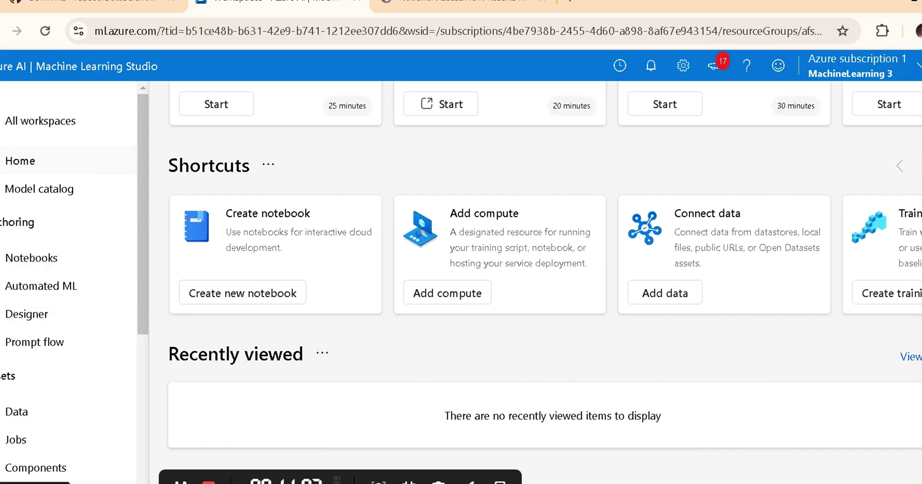
Start a new Automated ML job in the MachineLearning 3 workspace.
{"action": "key", "text": "F4"}
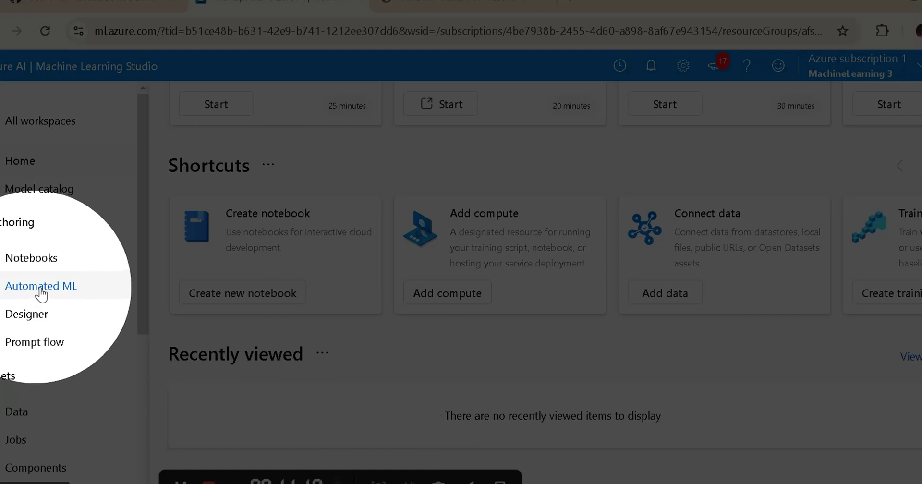
{"action": "left_click", "coordinate": [41, 288]}
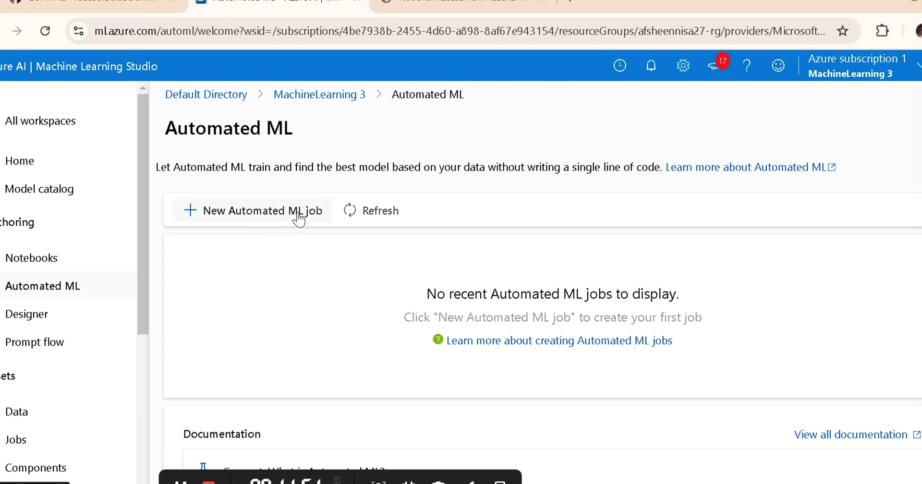
{"action": "left_click", "coordinate": [241, 216]}
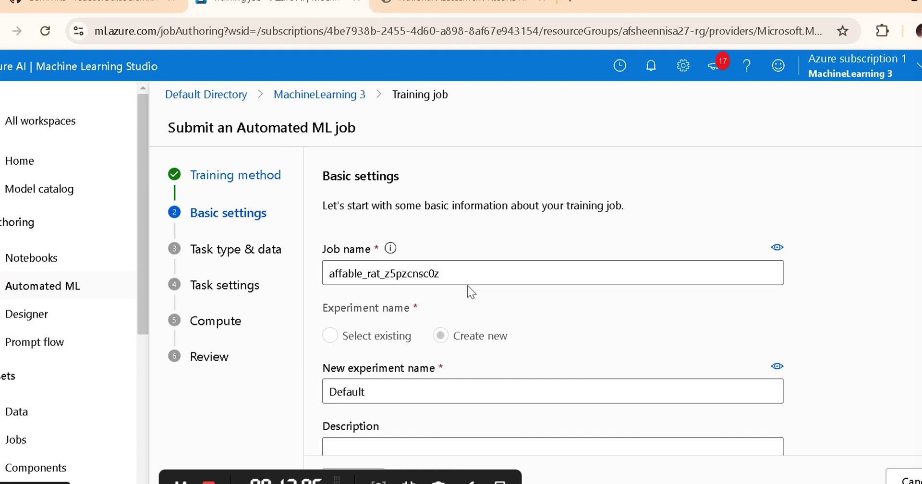
Replace the generated job name with Regress_3.
{"action": "left_click", "coordinate": [453, 273]}
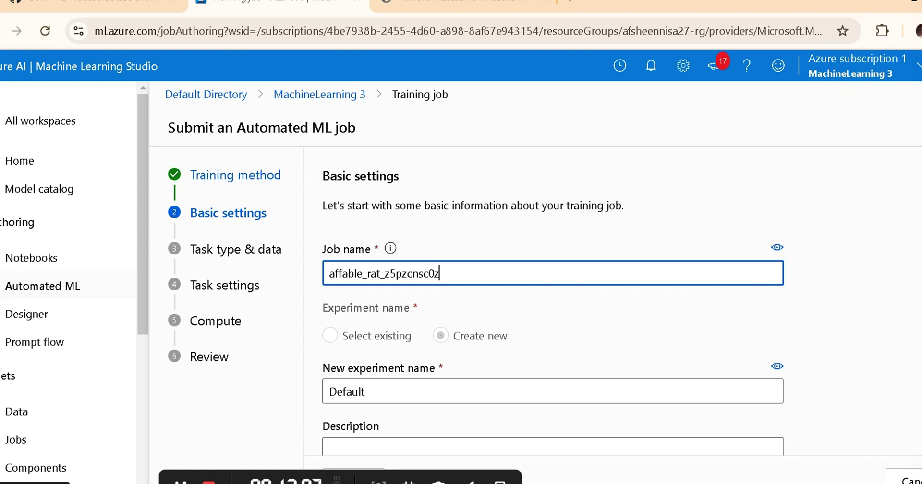
{"action": "key", "text": "BackSpace"}
{"action": "key", "text": "BackSpace"}
{"action": "key", "text": "BackSpace"}
{"action": "key", "text": "BackSpace"}
{"action": "key", "text": "BackSpace"}
{"action": "key", "text": "BackSpace"}
{"action": "key", "text": "BackSpace"}
{"action": "key", "text": "BackSpace"}
{"action": "key", "text": "BackSpace"}
{"action": "key", "text": "BackSpace"}
{"action": "key", "text": "BackSpace"}
{"action": "key", "text": "BackSpace"}
{"action": "key", "text": "BackSpace"}
{"action": "key", "text": "BackSpace"}
{"action": "key", "text": "BackSpace"}
{"action": "key", "text": "BackSpace"}
{"action": "key", "text": "BackSpace"}
{"action": "key", "text": "BackSpace"}
{"action": "key", "text": "BackSpace"}
{"action": "key", "text": "BackSpace"}
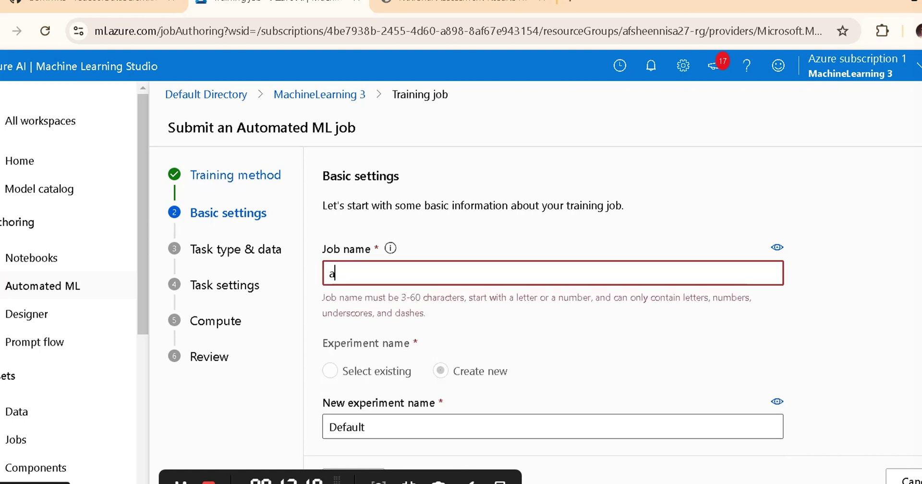
{"action": "key", "text": "BackSpace"}
{"action": "type", "text": "Regr"}
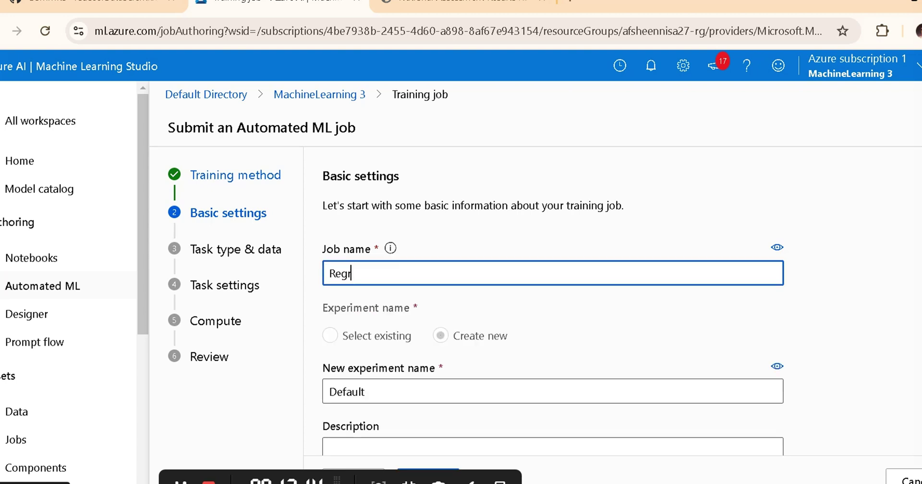
{"action": "type", "text": "ess_3"}
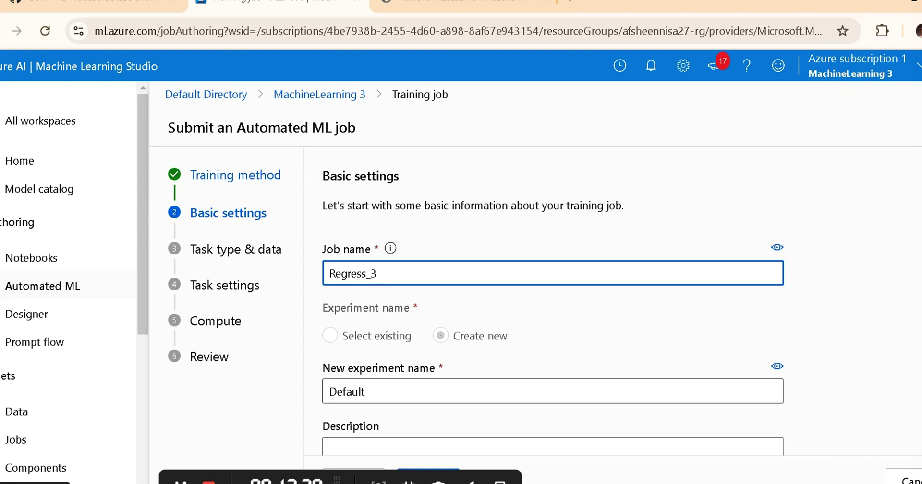
Keep the new experiment name Default, leave description and tags empty, and proceed to the task type and data settings.
{"action": "scroll", "coordinate": [357, 375], "scroll_direction": "down", "scroll_amount": 2}
{"action": "scroll", "coordinate": [356, 375], "scroll_direction": "down", "scroll_amount": 1}
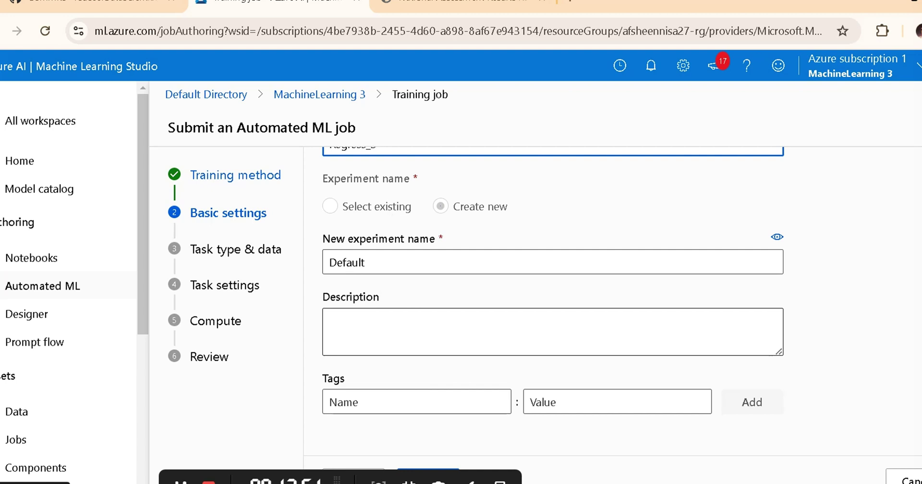
{"action": "left_click", "coordinate": [367, 480]}
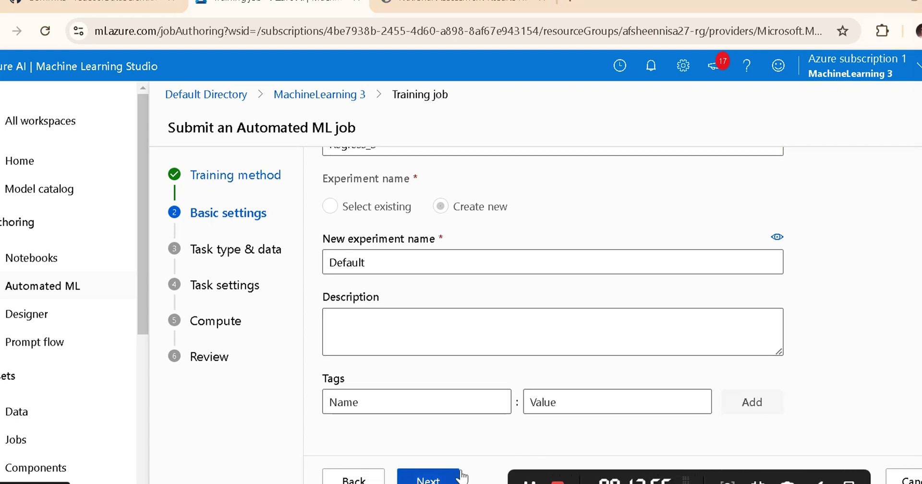
{"action": "left_click", "coordinate": [439, 479]}
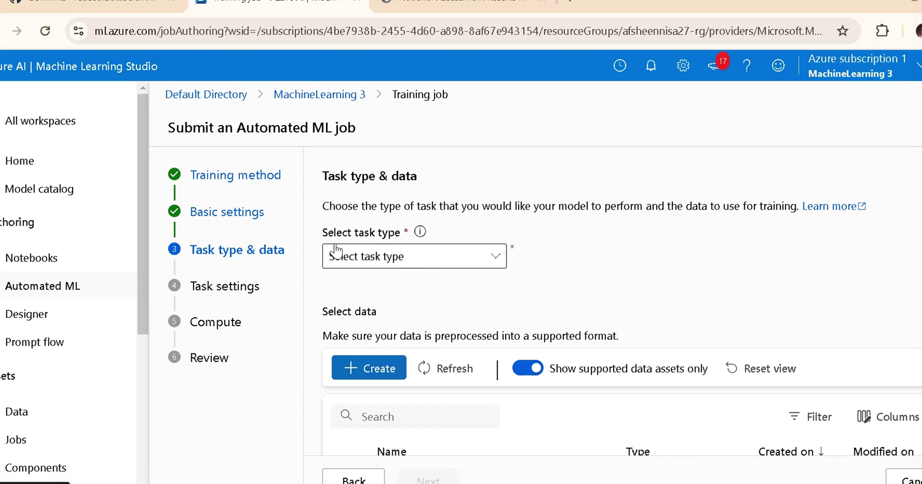
Set the job's task type to Regression and start creating a data asset for training.
{"action": "left_click", "coordinate": [452, 265]}
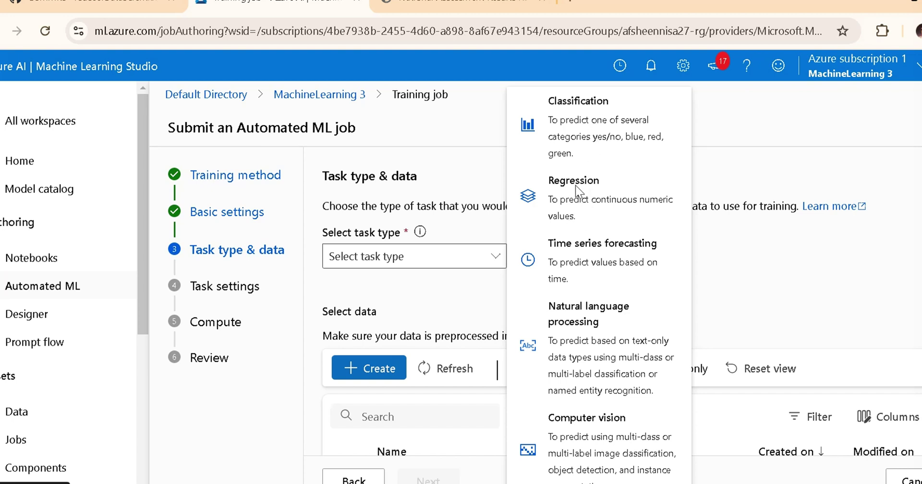
{"action": "left_click", "coordinate": [557, 210]}
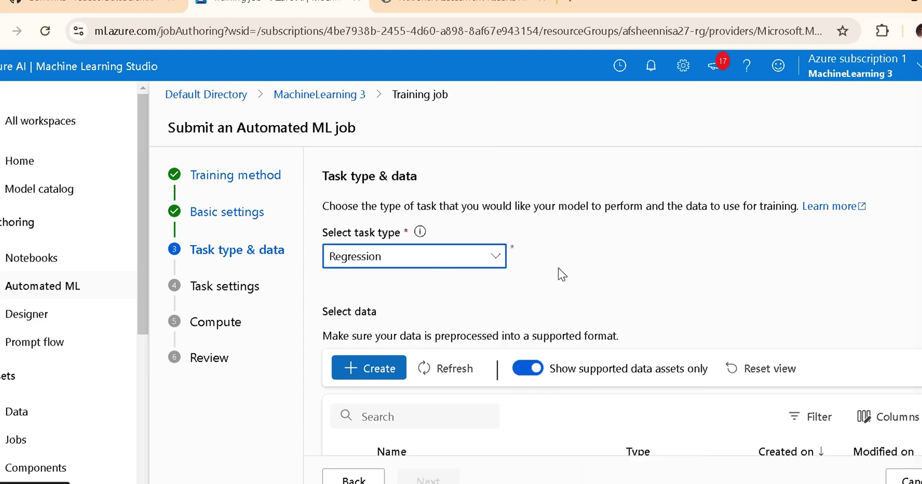
{"action": "scroll", "coordinate": [562, 275], "scroll_direction": "down", "scroll_amount": 3}
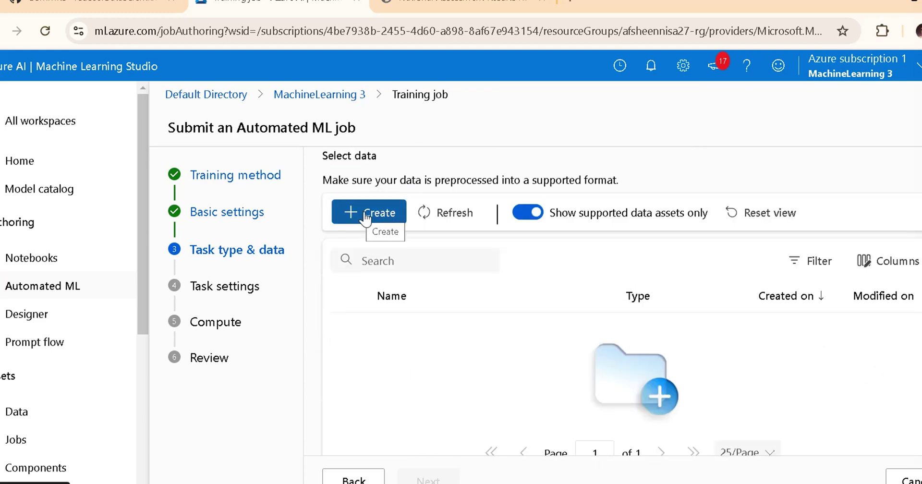
{"action": "left_click", "coordinate": [366, 216]}
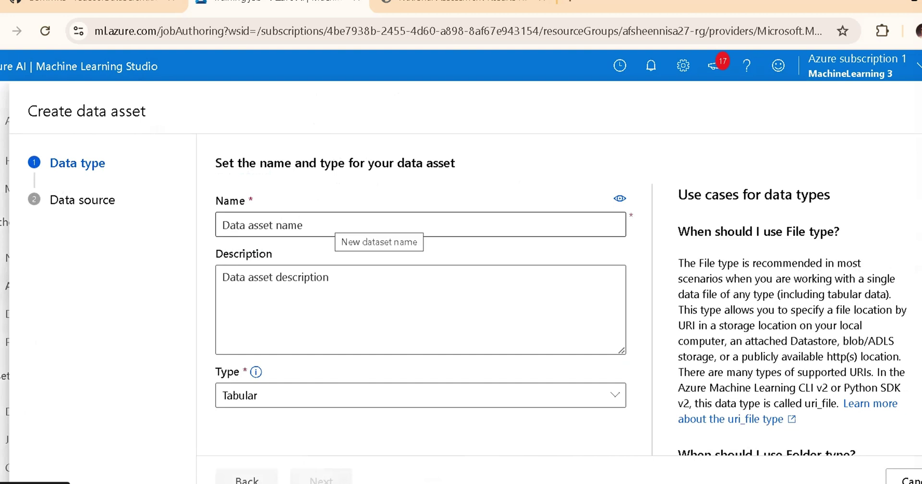
Name the new data asset Regress_3, keep its type as Tabular, and proceed to the data source selection.
{"action": "left_click", "coordinate": [329, 222]}
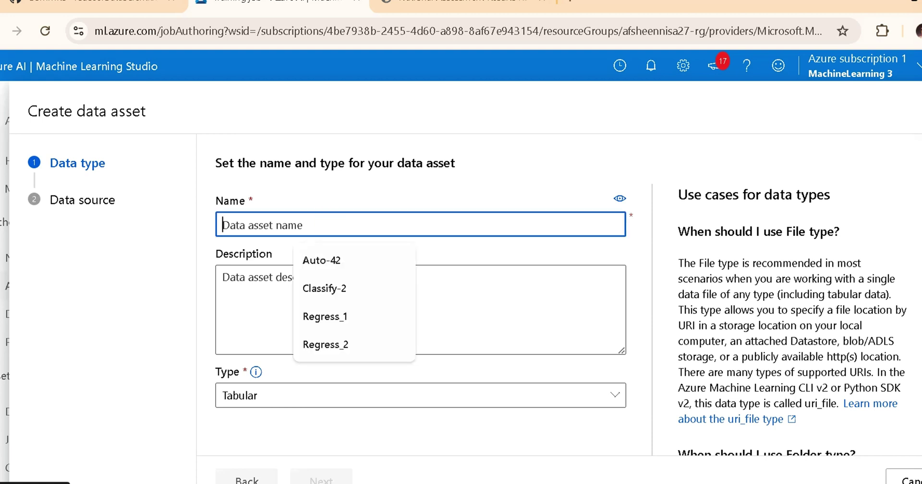
{"action": "type", "text": "Reg"}
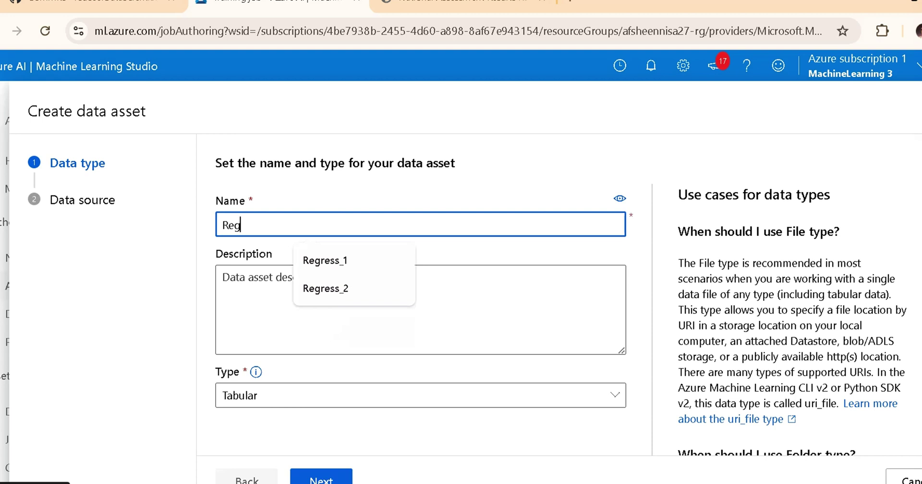
{"action": "type", "text": "ress_3"}
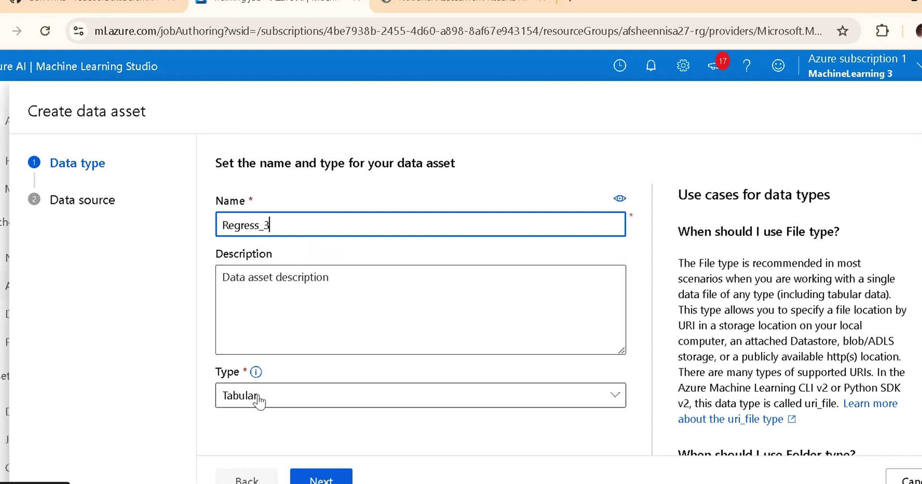
{"action": "left_click", "coordinate": [620, 400]}
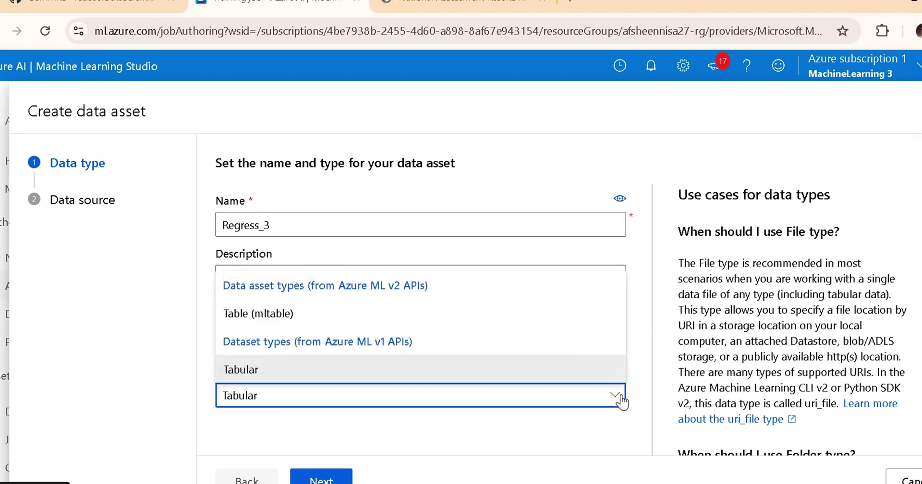
{"action": "left_click", "coordinate": [620, 401]}
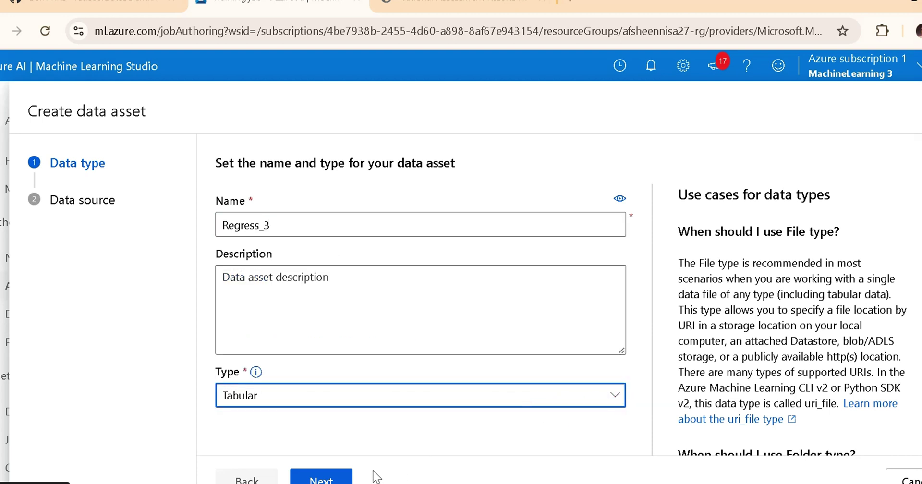
{"action": "left_click", "coordinate": [343, 479]}
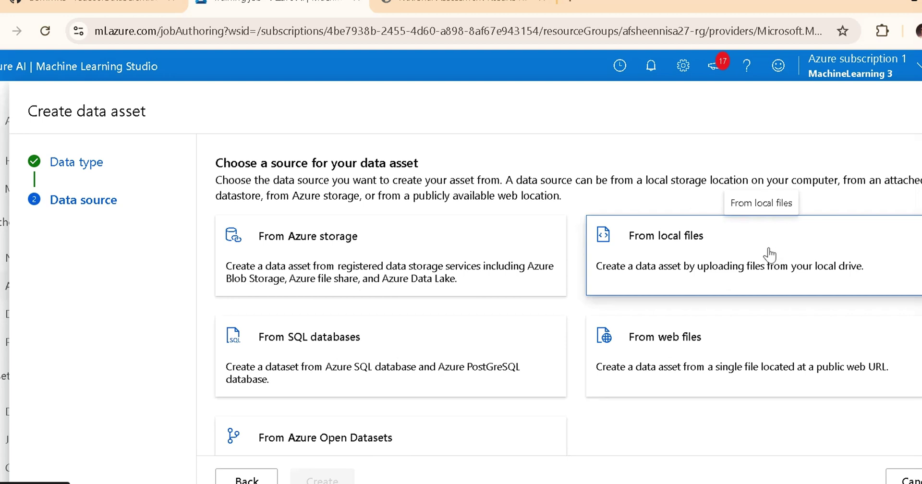
Choose local files as the data source and keep workspaceblobstore on Azure Blob Storage as the upload destination.
{"action": "left_click", "coordinate": [698, 244]}
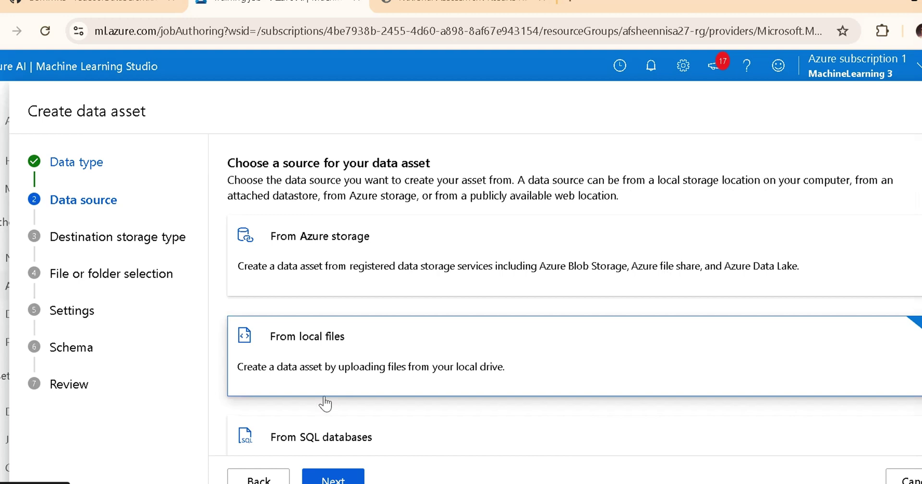
{"action": "left_click", "coordinate": [343, 478]}
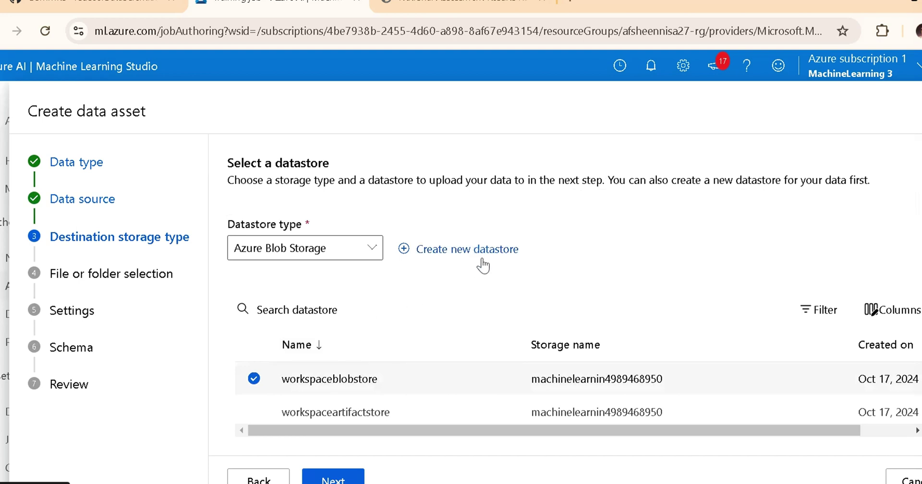
{"action": "scroll", "coordinate": [567, 255], "scroll_direction": "down", "scroll_amount": 1}
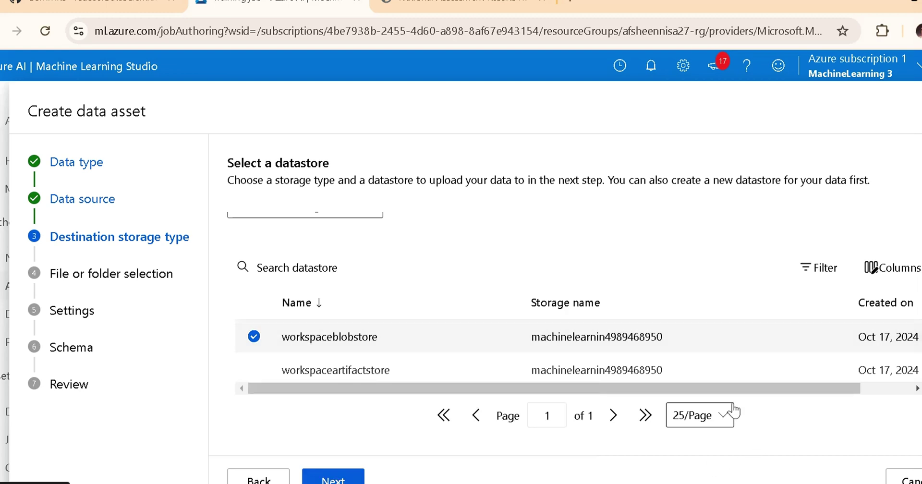
{"action": "left_click", "coordinate": [333, 479]}
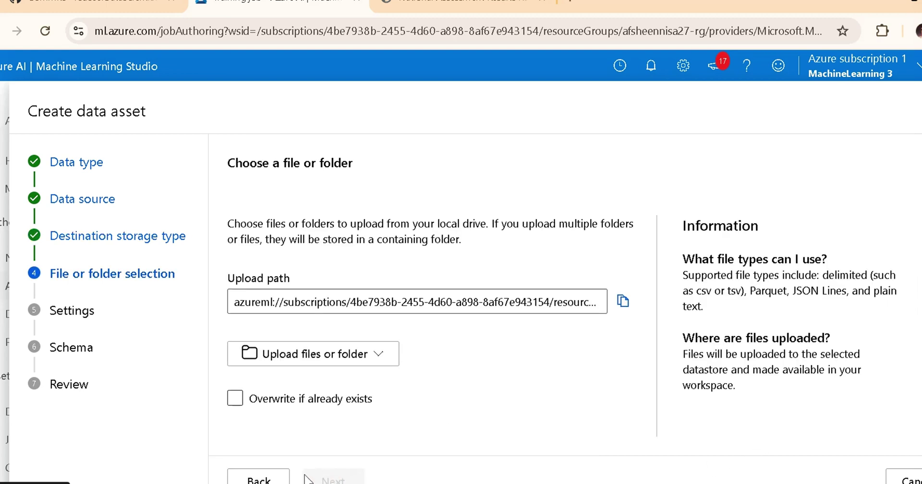
Upload weatherHistory.csv from the AIML folder on the Desktop and proceed to the parsing settings.
{"action": "left_click", "coordinate": [329, 361]}
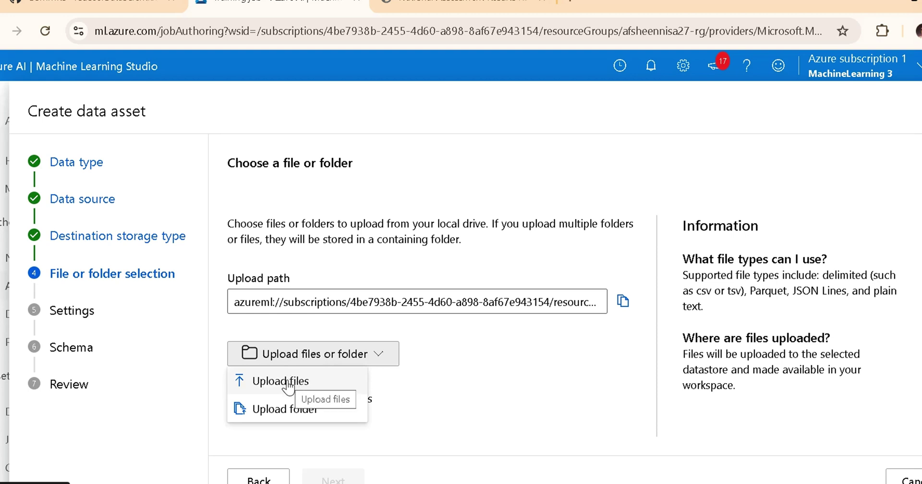
{"action": "left_click", "coordinate": [288, 382]}
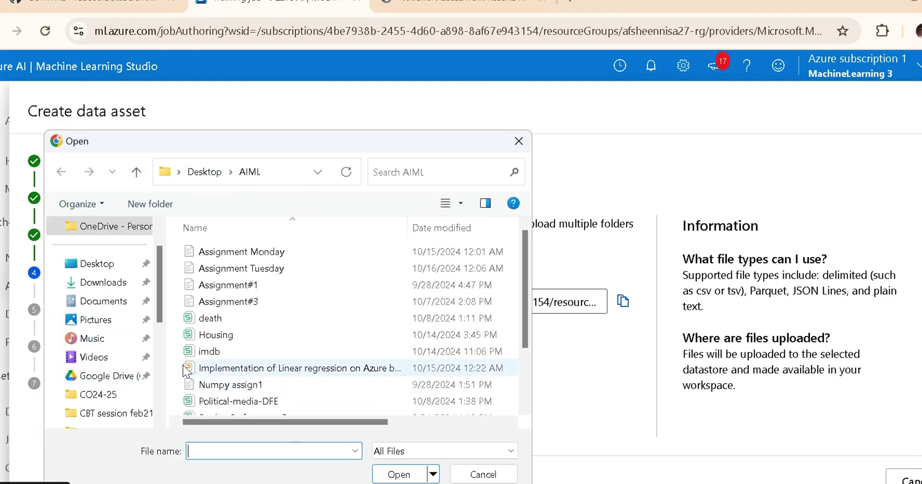
{"action": "scroll", "coordinate": [288, 351], "scroll_direction": "down", "scroll_amount": 1}
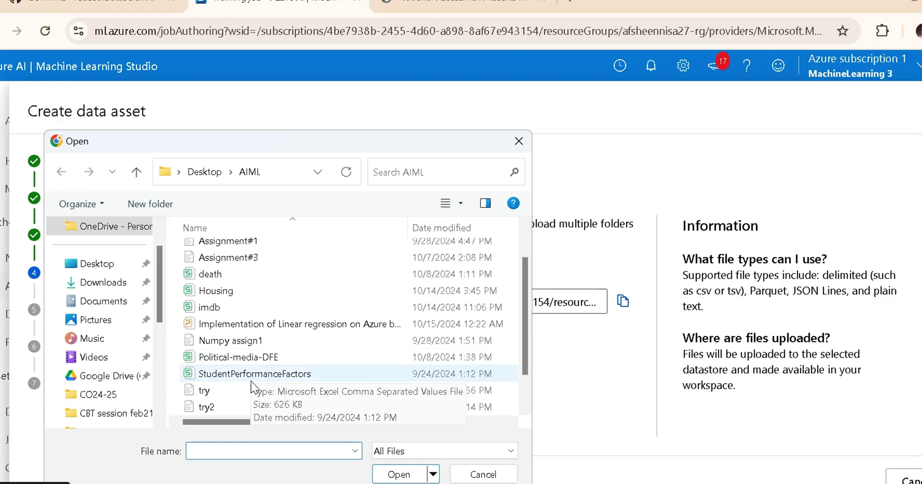
{"action": "scroll", "coordinate": [296, 360], "scroll_direction": "down", "scroll_amount": 1}
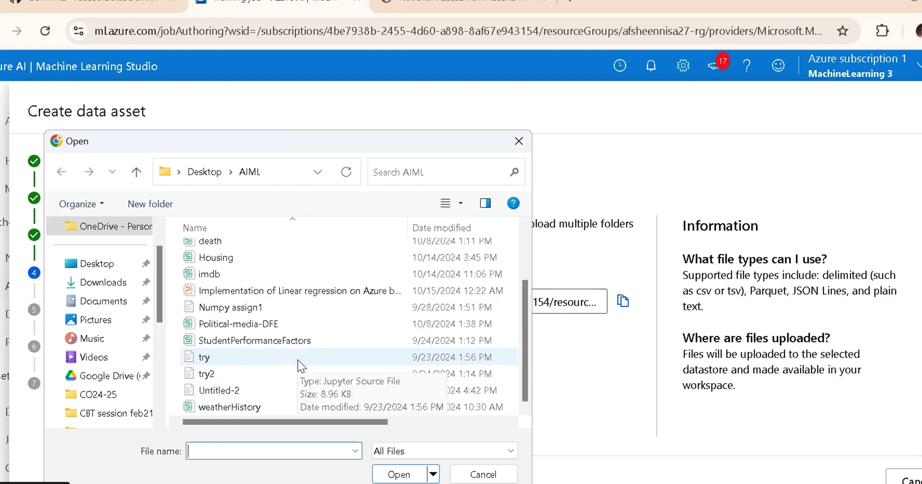
{"action": "left_click", "coordinate": [255, 408]}
{"action": "left_click", "coordinate": [398, 475]}
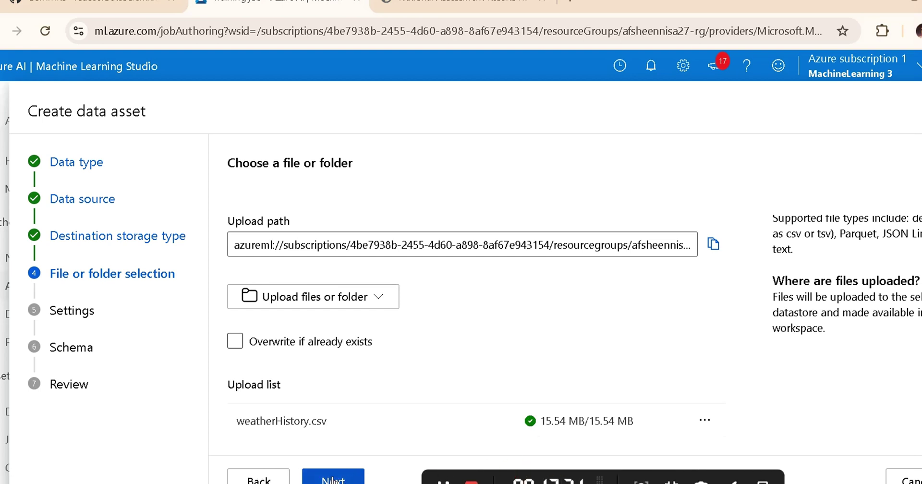
{"action": "left_click", "coordinate": [333, 479]}
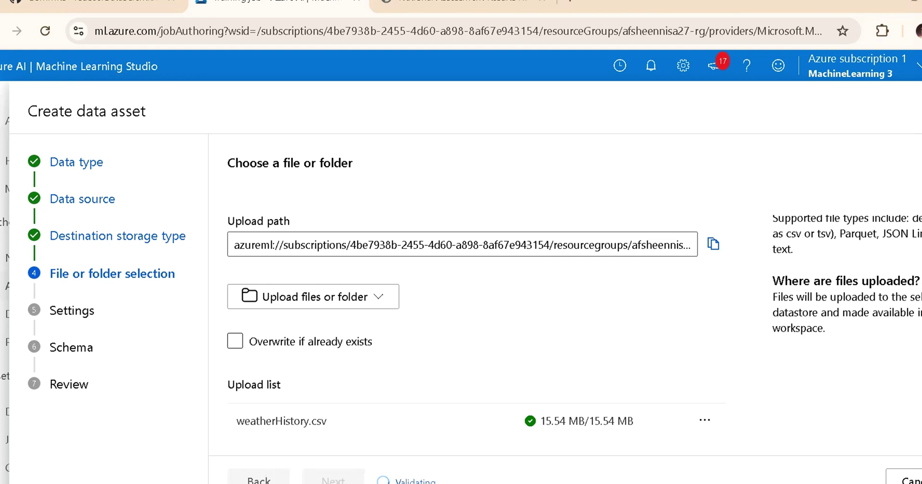
Check the data preview, keep the file format as Delimited with the detected parsing settings, and proceed to the schema.
{"action": "mouse_move", "coordinate": [207, 483]}
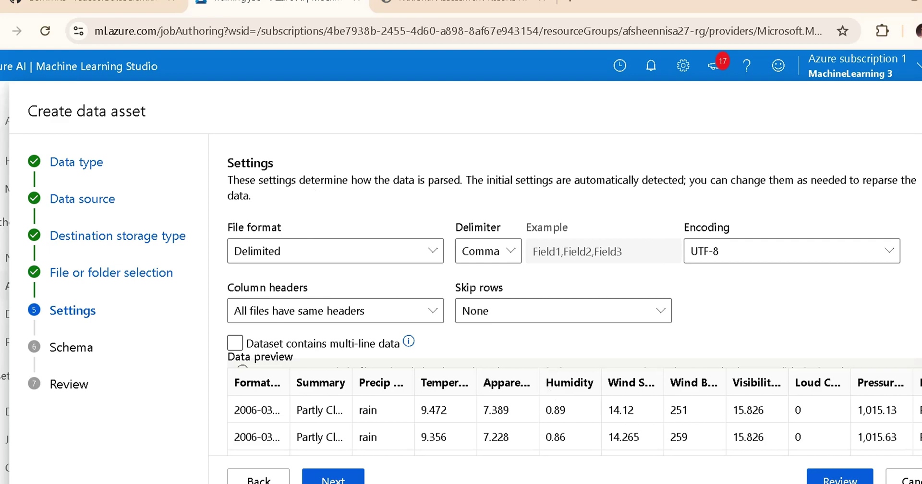
{"action": "scroll", "coordinate": [521, 413], "scroll_direction": "down", "scroll_amount": 5}
{"action": "scroll", "coordinate": [575, 426], "scroll_direction": "down", "scroll_amount": 8}
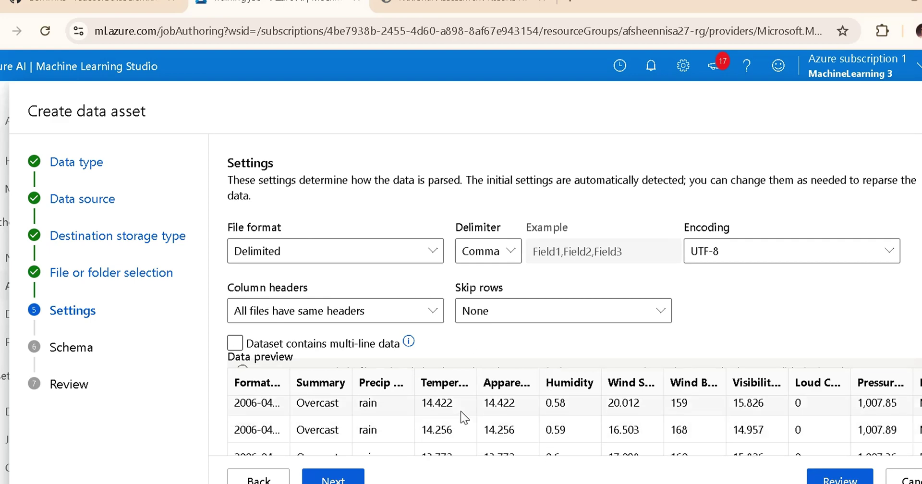
{"action": "scroll", "coordinate": [461, 412], "scroll_direction": "down", "scroll_amount": 3}
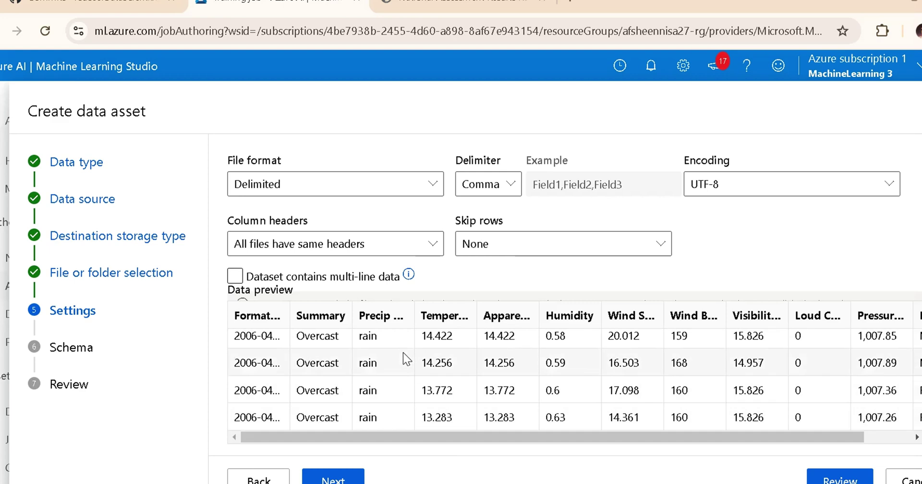
{"action": "scroll", "coordinate": [403, 354], "scroll_direction": "up", "scroll_amount": 5}
{"action": "scroll", "coordinate": [402, 366], "scroll_direction": "up", "scroll_amount": 2}
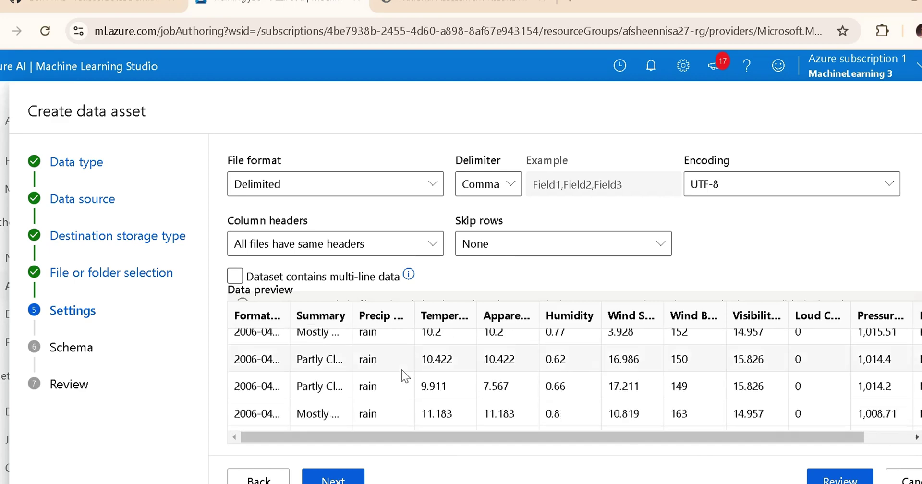
{"action": "left_click", "coordinate": [437, 189]}
{"action": "left_click", "coordinate": [438, 188]}
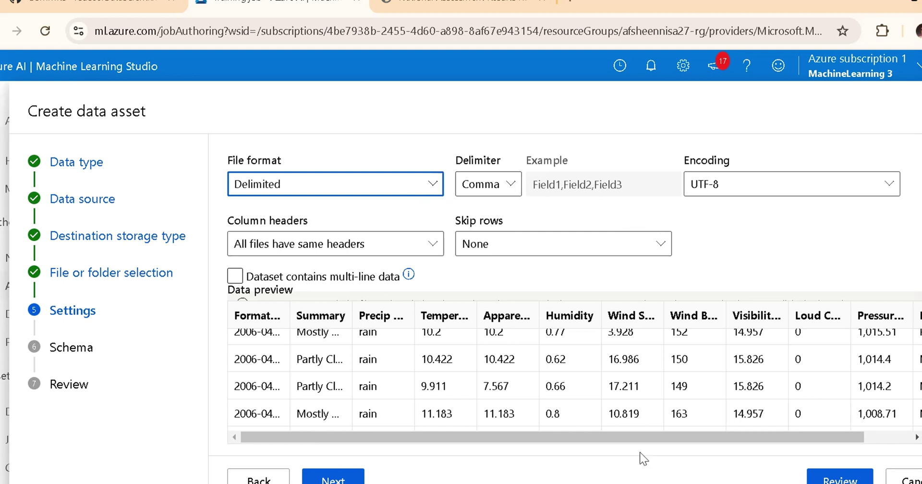
{"action": "left_click", "coordinate": [335, 481]}
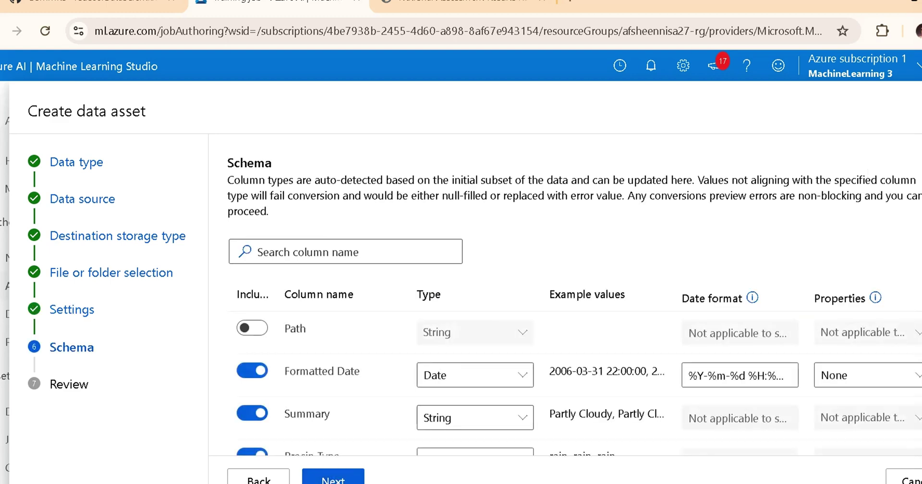
Exclude the Daily Summary, Pressure (millibars) and Wind Speed (km/h) columns from the data asset's schema.
{"action": "scroll", "coordinate": [574, 300], "scroll_direction": "down", "scroll_amount": 3}
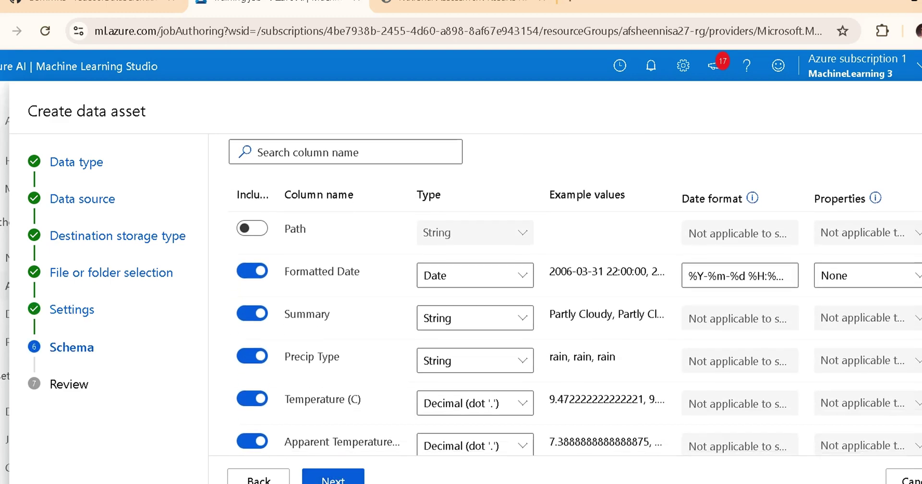
{"action": "scroll", "coordinate": [574, 300], "scroll_direction": "down", "scroll_amount": 1}
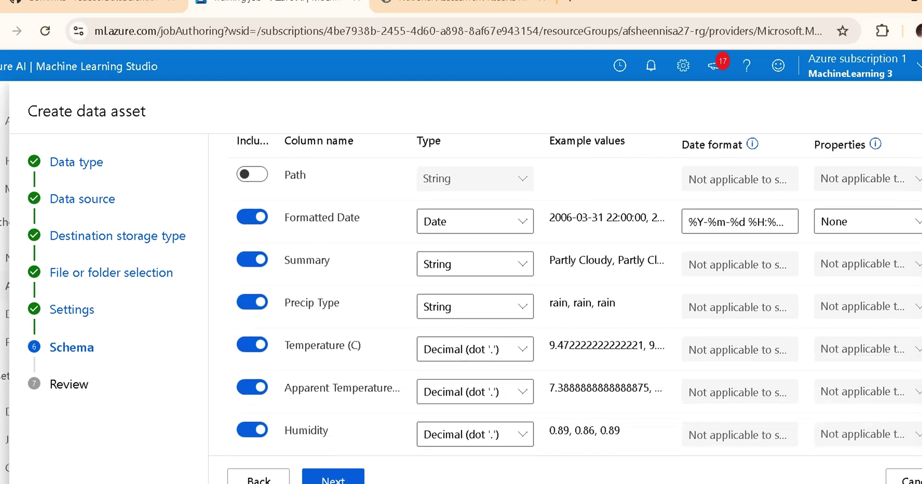
{"action": "scroll", "coordinate": [574, 300], "scroll_direction": "down", "scroll_amount": 1}
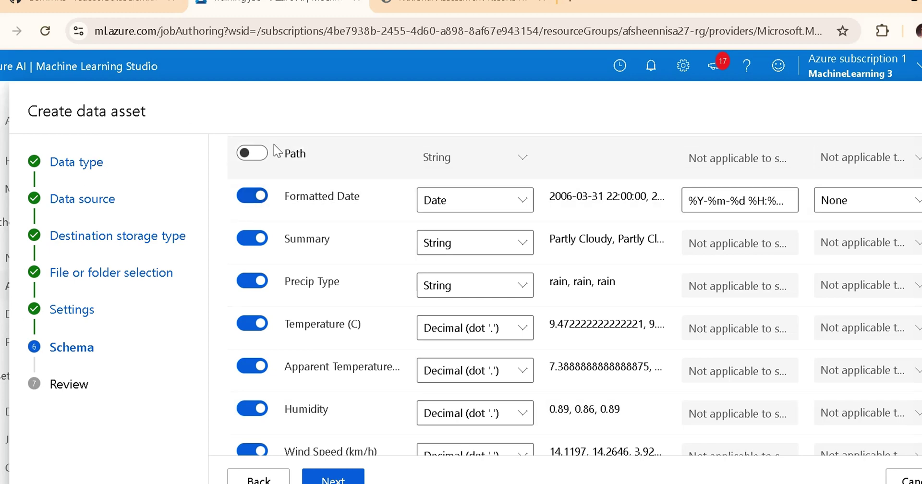
{"action": "scroll", "coordinate": [288, 283], "scroll_direction": "down", "scroll_amount": 5}
{"action": "scroll", "coordinate": [338, 293], "scroll_direction": "down", "scroll_amount": 1}
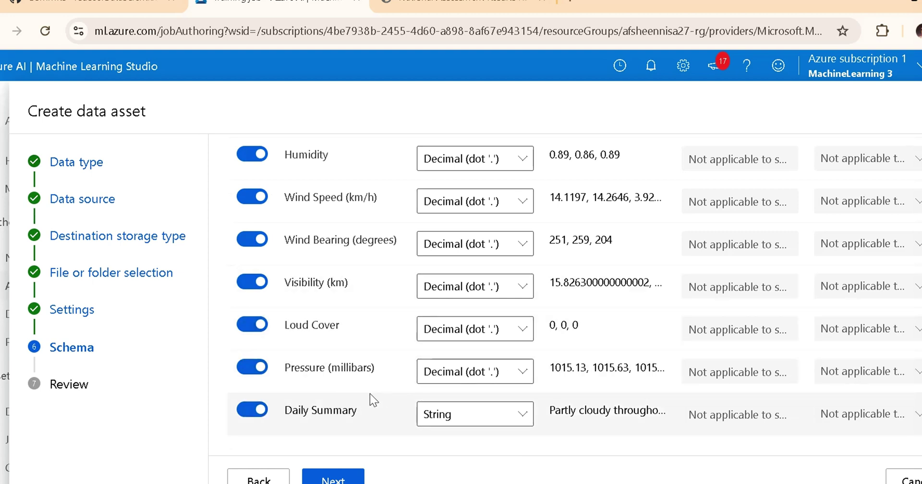
{"action": "left_click", "coordinate": [250, 410]}
{"action": "left_click", "coordinate": [246, 368]}
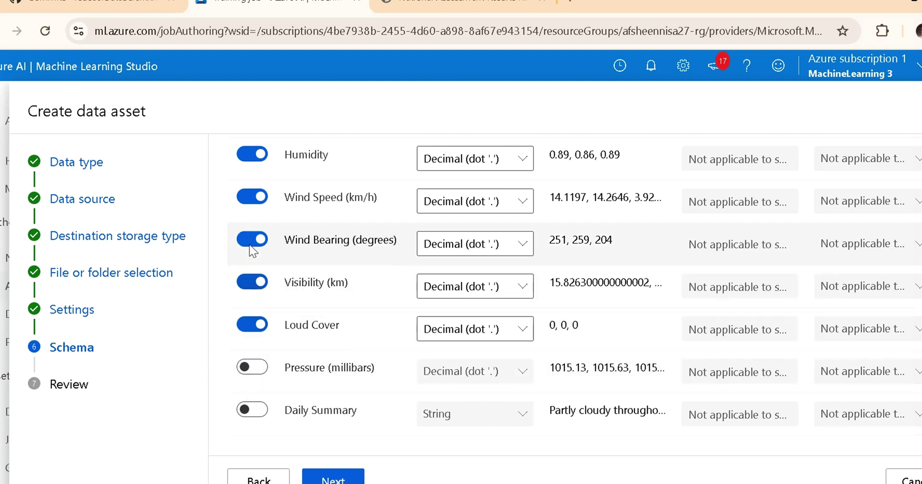
{"action": "left_click", "coordinate": [253, 198]}
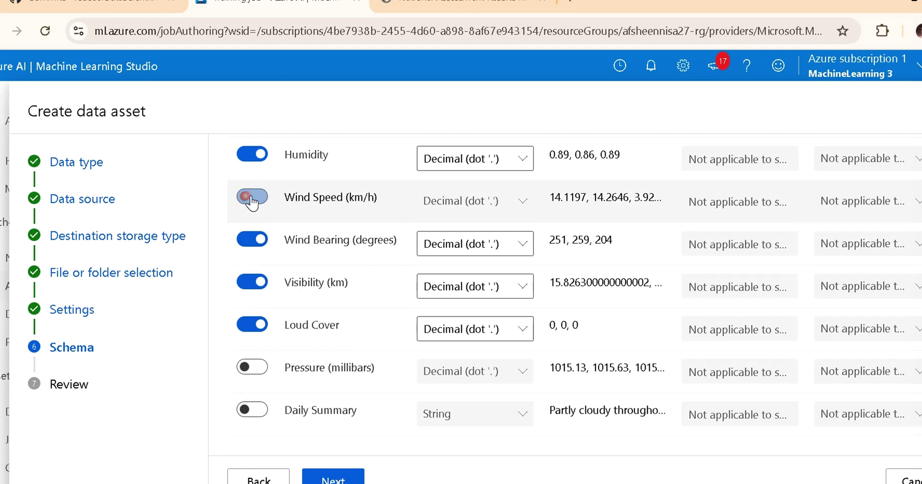
{"action": "scroll", "coordinate": [299, 185], "scroll_direction": "up", "scroll_amount": 2}
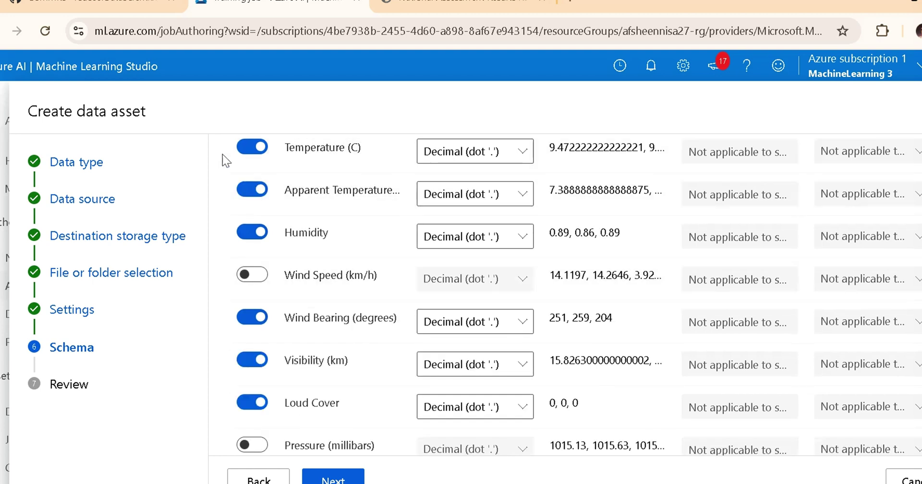
{"action": "left_click", "coordinate": [251, 148]}
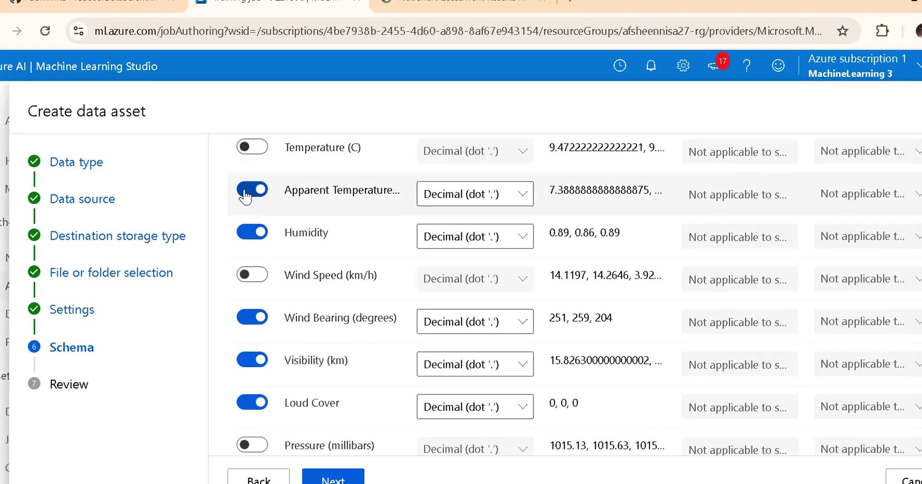
{"action": "left_click", "coordinate": [250, 191]}
{"action": "left_click", "coordinate": [250, 191]}
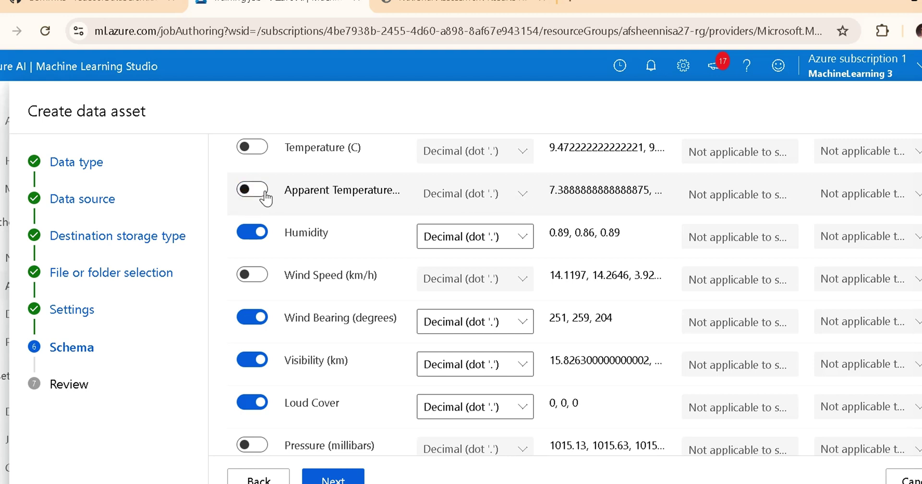
{"action": "left_click", "coordinate": [264, 147]}
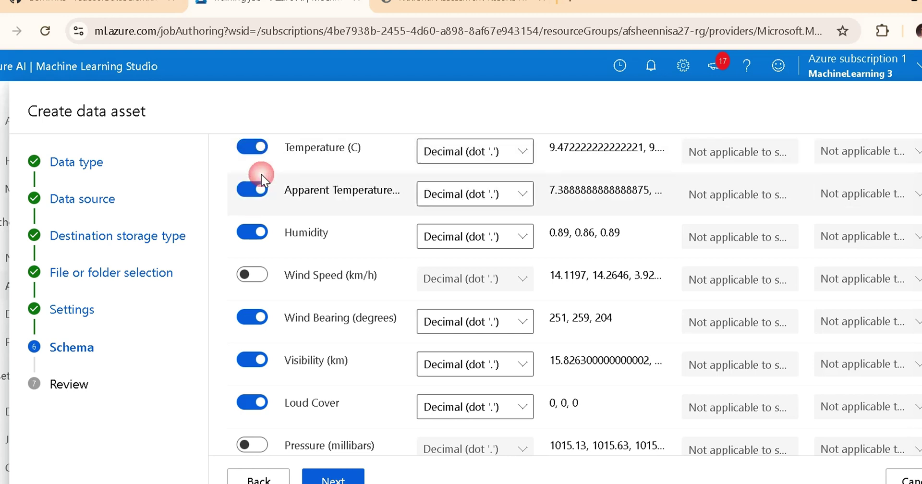
Exclude the Humidity, Visibility (km) and Loud Cover columns from the data asset's schema.
{"action": "left_click", "coordinate": [248, 237]}
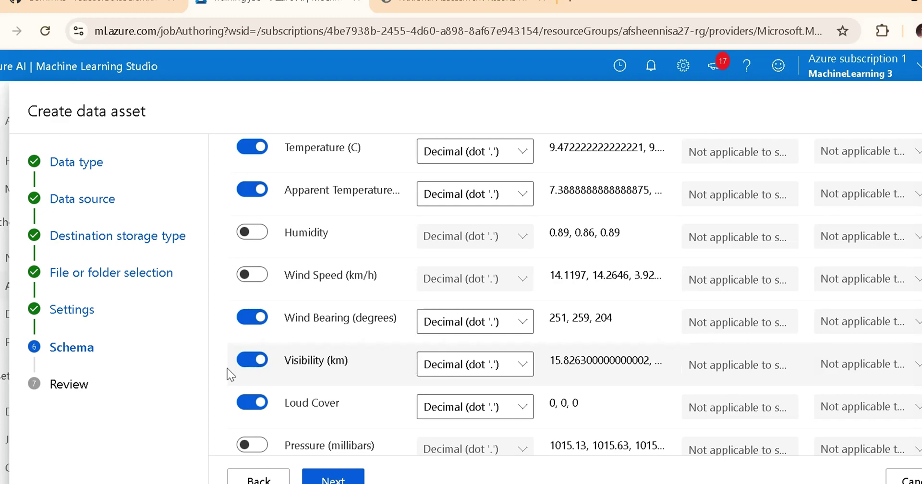
{"action": "left_click", "coordinate": [251, 359]}
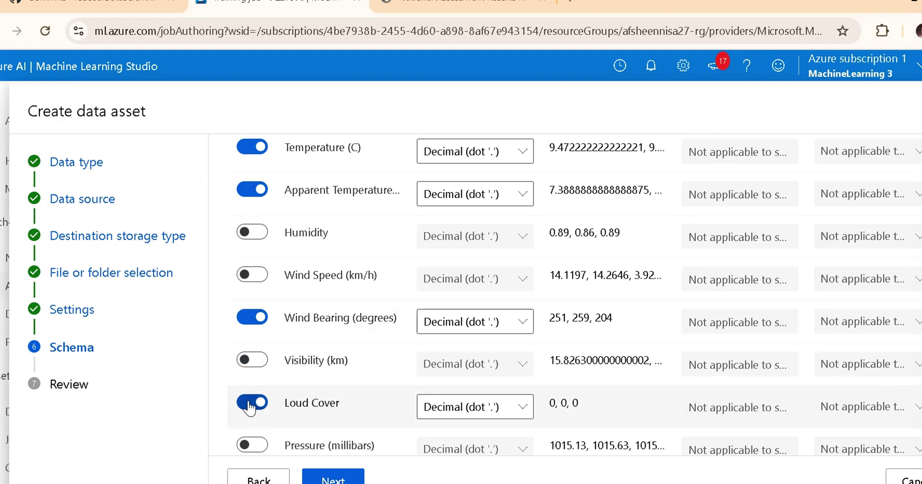
{"action": "left_click", "coordinate": [252, 403]}
{"action": "scroll", "coordinate": [277, 377], "scroll_direction": "up", "scroll_amount": 5}
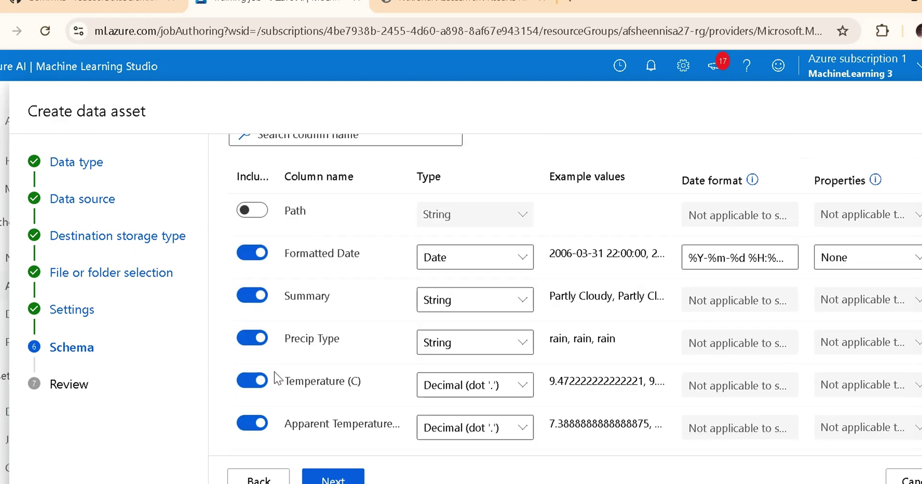
Exclude the Summary and Precip Type columns from the data asset's schema and proceed to the review.
{"action": "left_click", "coordinate": [250, 298]}
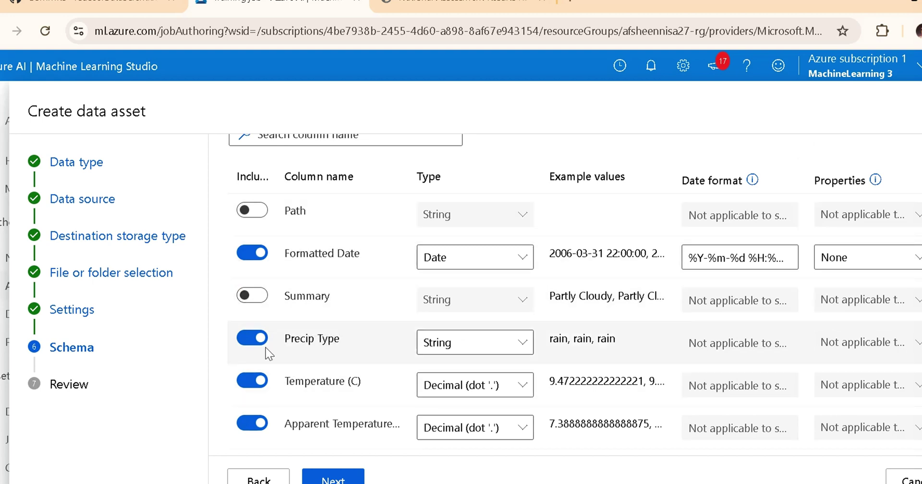
{"action": "left_click", "coordinate": [248, 342]}
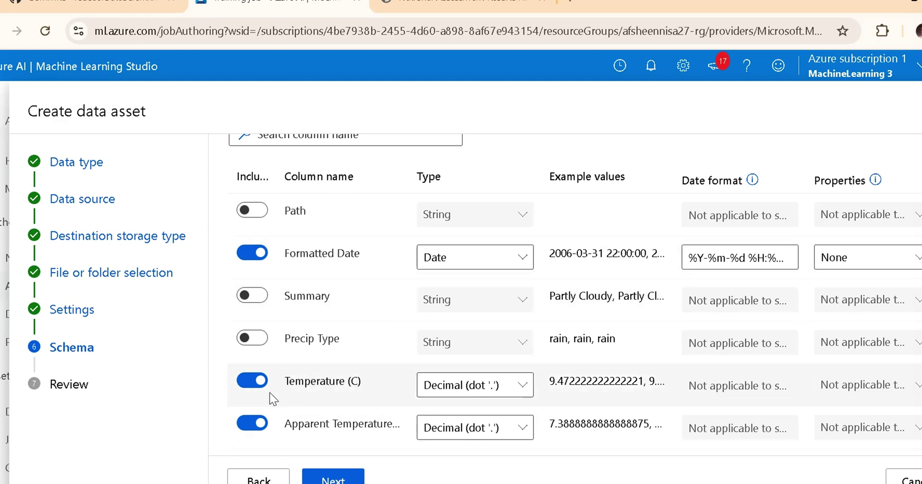
{"action": "scroll", "coordinate": [300, 390], "scroll_direction": "down", "scroll_amount": 2}
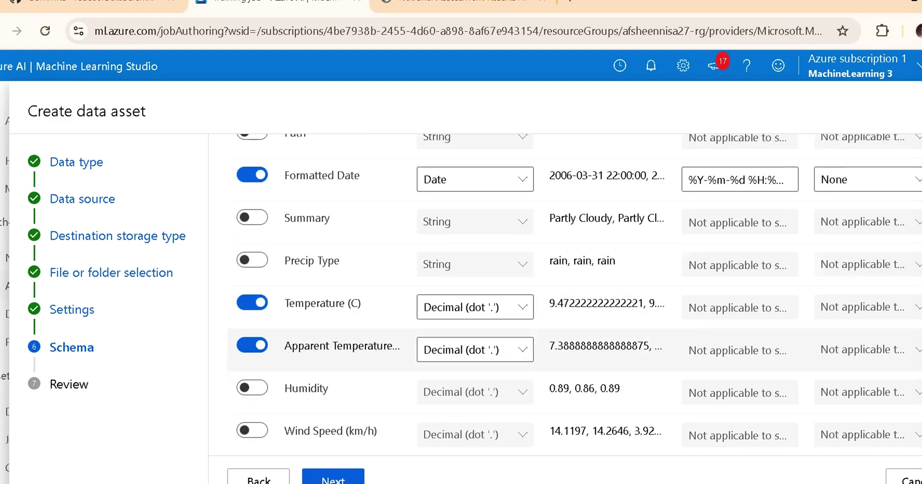
{"action": "scroll", "coordinate": [363, 419], "scroll_direction": "down", "scroll_amount": 2}
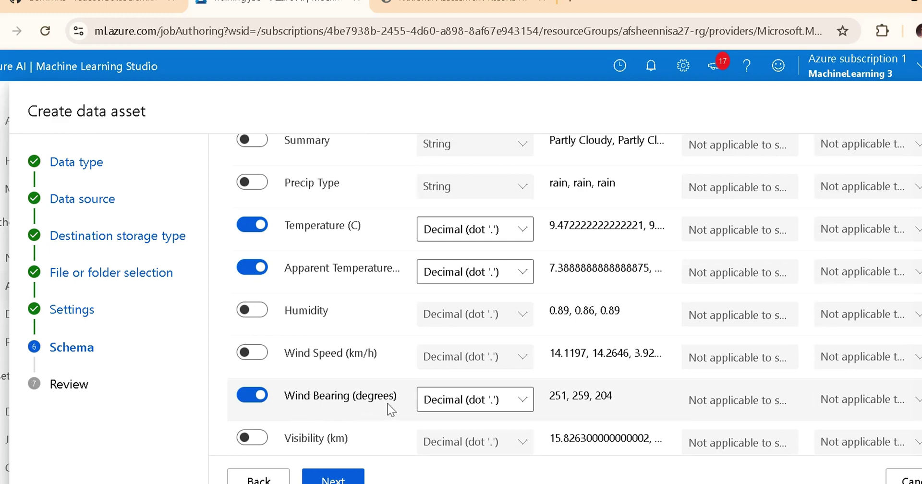
{"action": "scroll", "coordinate": [388, 406], "scroll_direction": "down", "scroll_amount": 2}
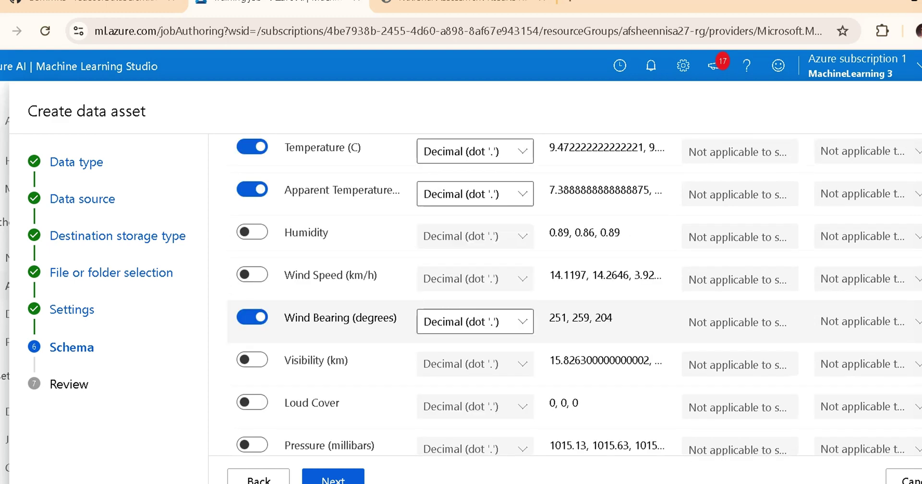
{"action": "left_click", "coordinate": [349, 478]}
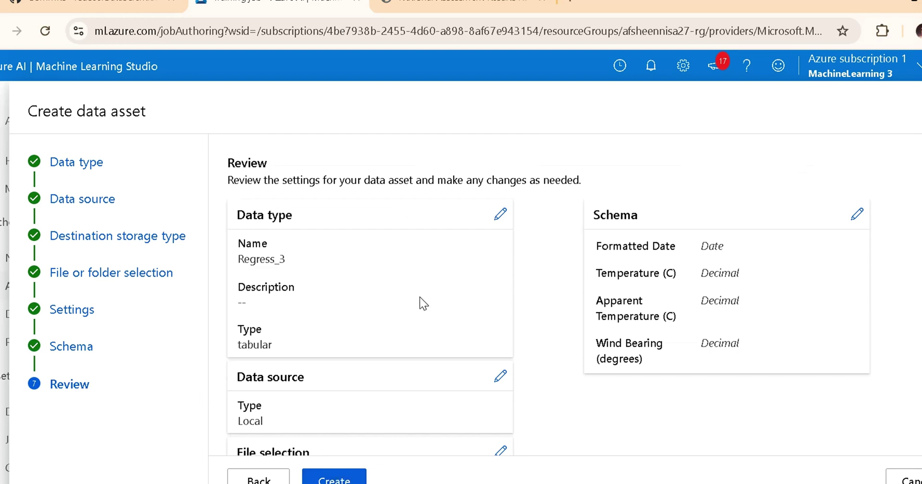
Review the data asset's settings and create the tabular data asset Regress_3.
{"action": "scroll", "coordinate": [420, 298], "scroll_direction": "down", "scroll_amount": 3}
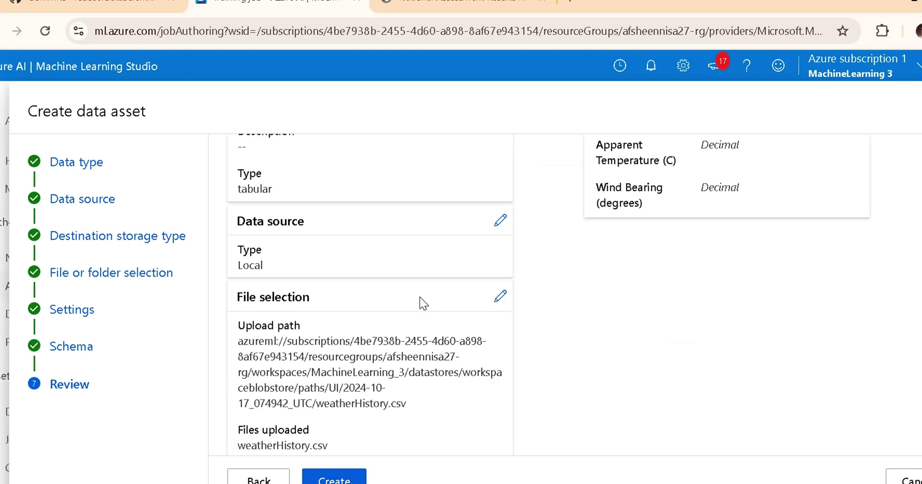
{"action": "scroll", "coordinate": [420, 298], "scroll_direction": "down", "scroll_amount": 5}
{"action": "scroll", "coordinate": [420, 297], "scroll_direction": "down", "scroll_amount": 5}
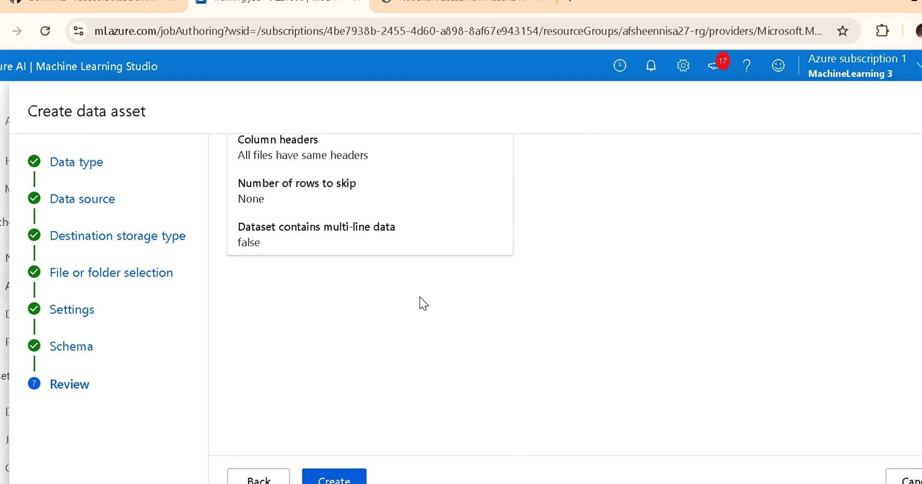
{"action": "left_click", "coordinate": [334, 479]}
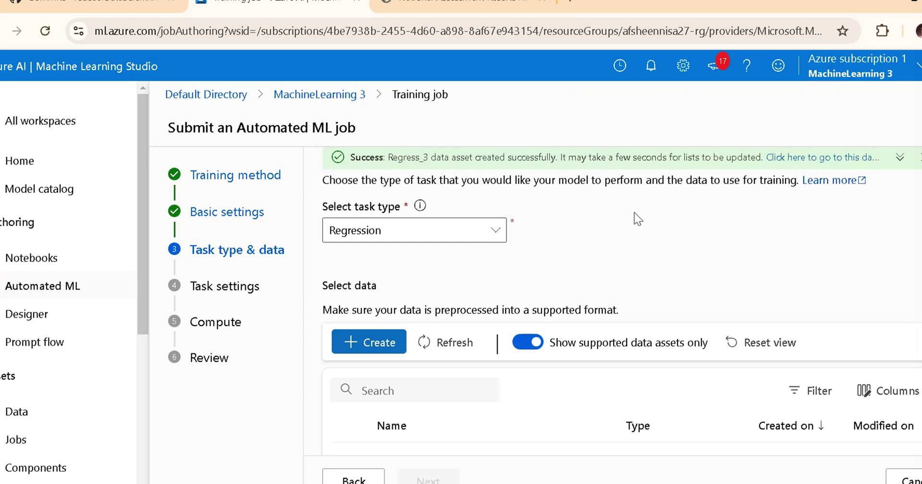
Select the Regress_3 data asset as the regression job's training data and proceed to the task settings.
{"action": "scroll", "coordinate": [609, 251], "scroll_direction": "down", "scroll_amount": 2}
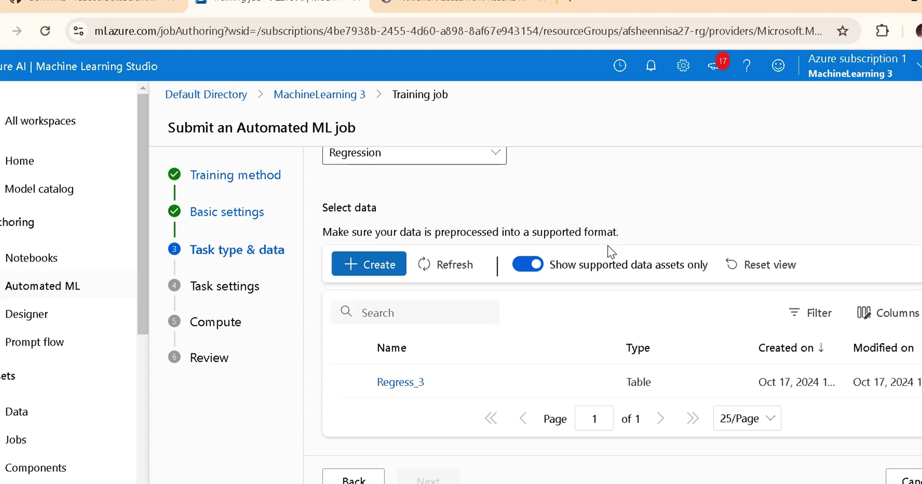
{"action": "left_click", "coordinate": [349, 382]}
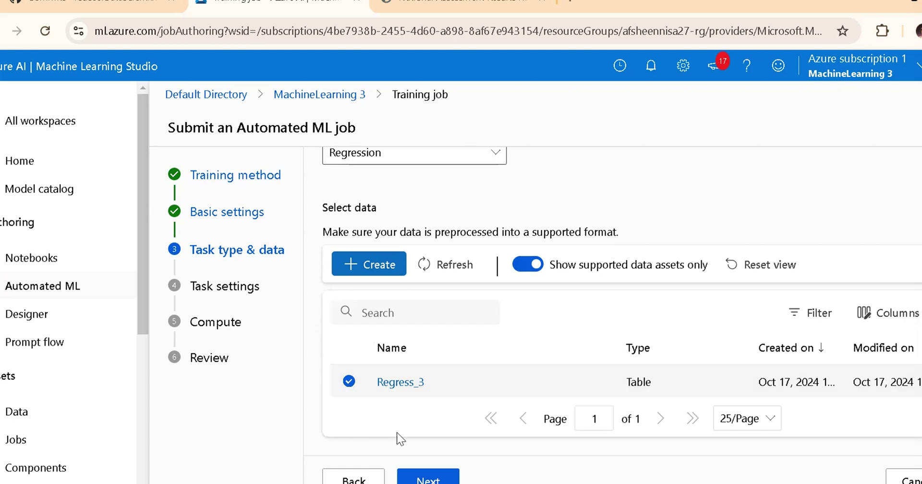
{"action": "left_click", "coordinate": [439, 480]}
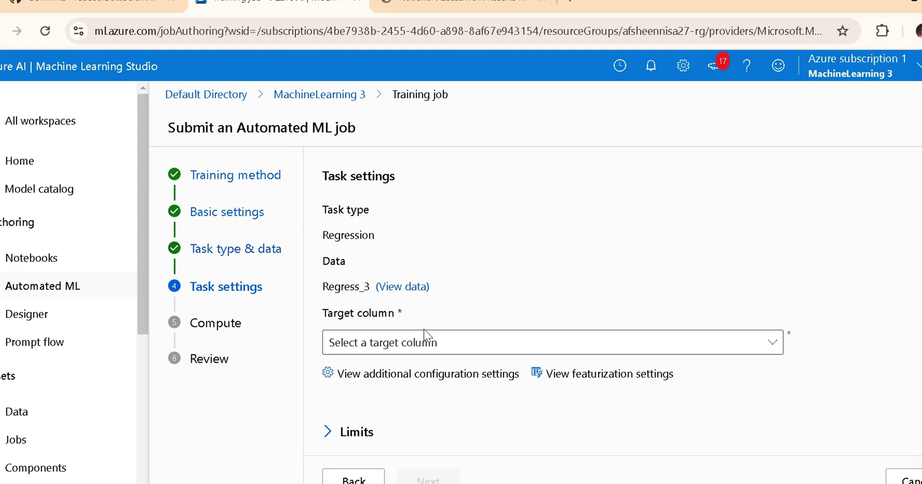
Preview the Regress_3 data and set Temperature (C) (Decimal) as the job's target column.
{"action": "left_click", "coordinate": [415, 288]}
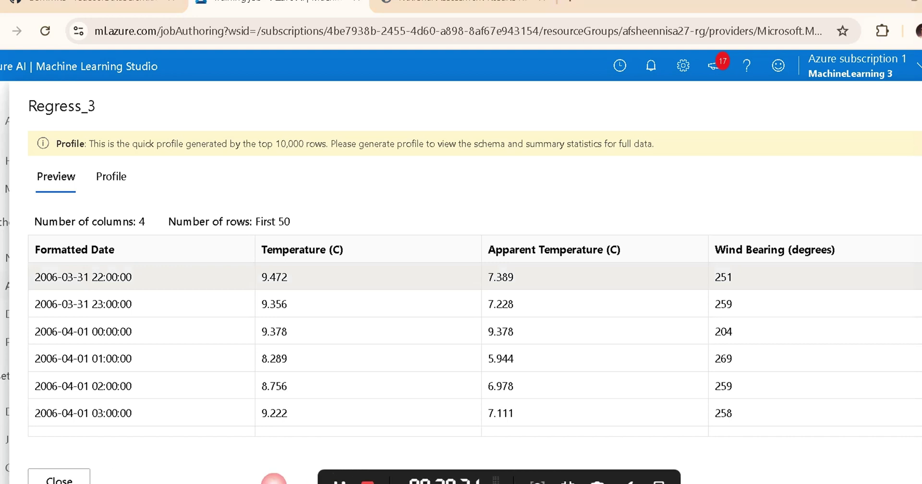
{"action": "left_click", "coordinate": [59, 478]}
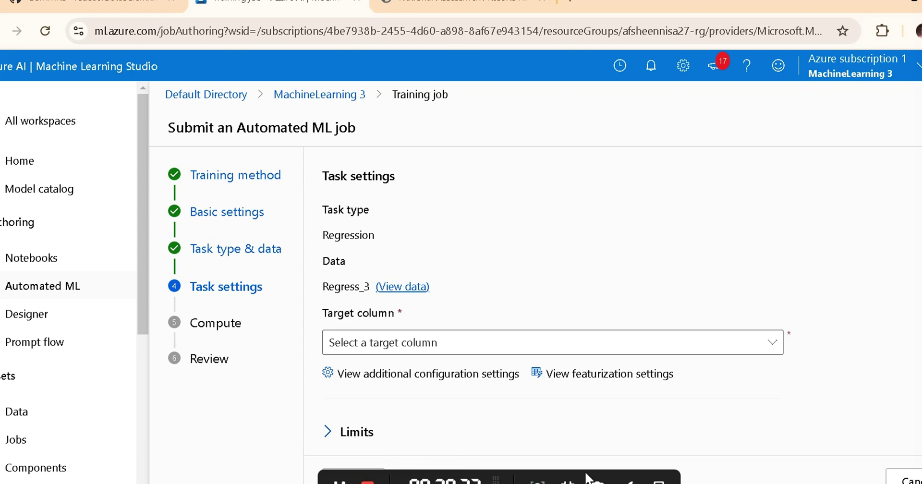
{"action": "left_click", "coordinate": [471, 352]}
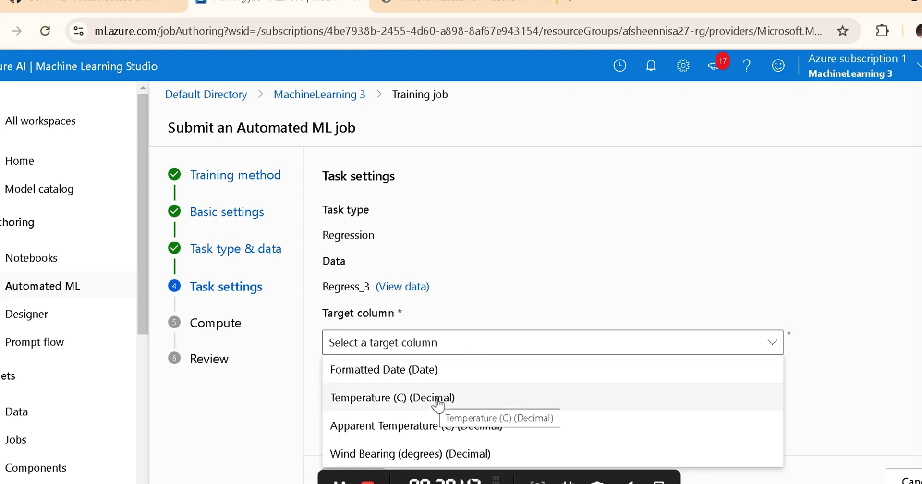
{"action": "left_click", "coordinate": [380, 398]}
Keep the validation type Automatic with no test data and proceed to the compute settings.
{"action": "scroll", "coordinate": [471, 393], "scroll_direction": "down", "scroll_amount": 3}
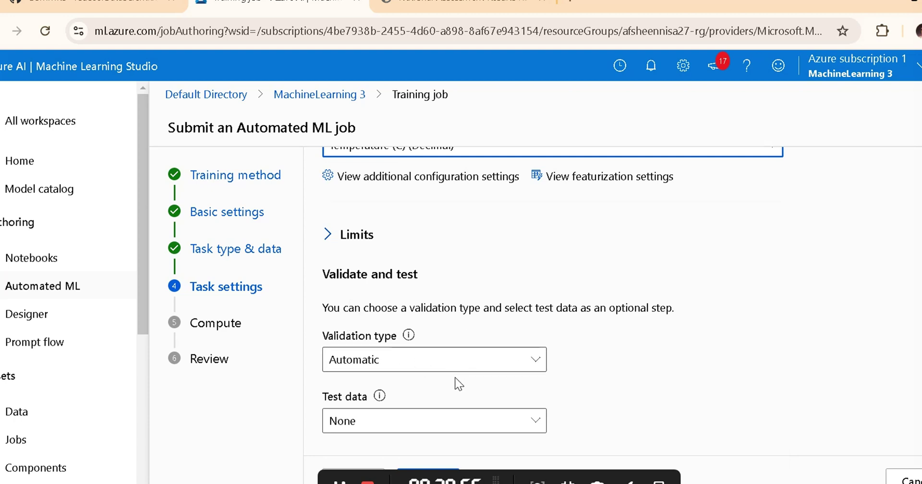
{"action": "left_click_drag", "start_coordinate": [597, 475], "coordinate": [260, 476]}
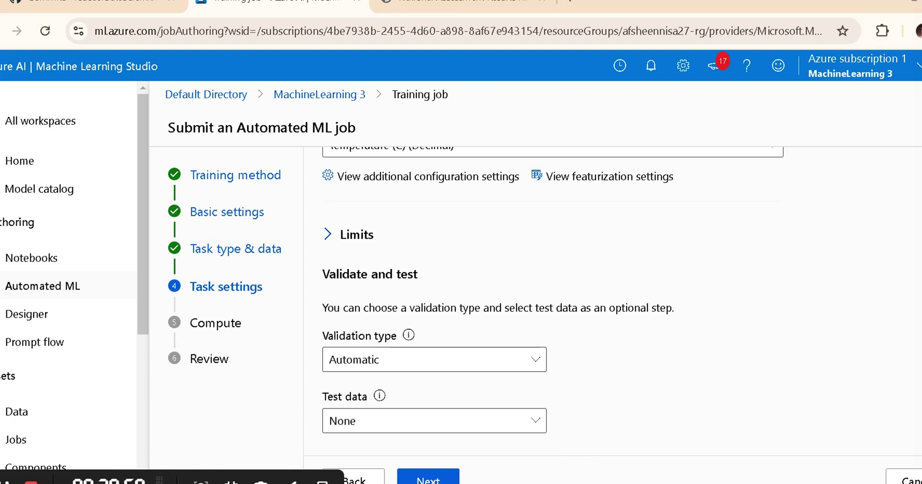
{"action": "left_click", "coordinate": [443, 479]}
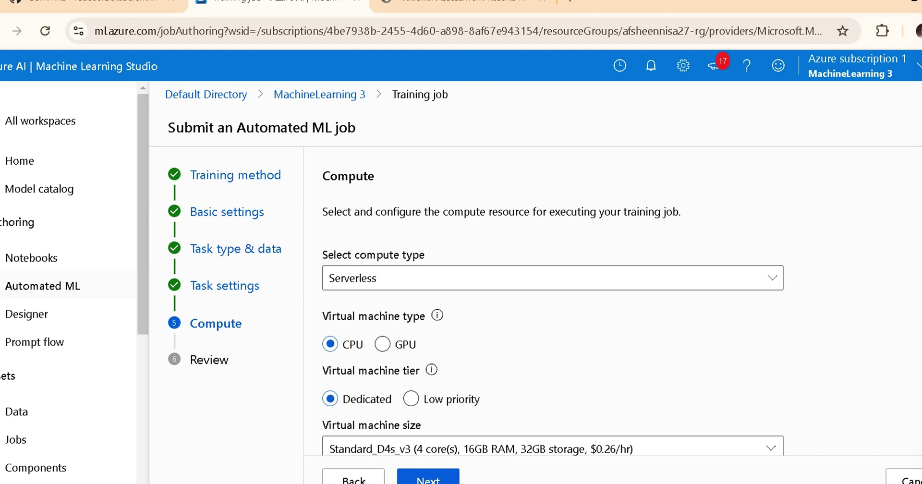
Check the compute options, keeping Serverless with a dedicated CPU machine, size Standard_D4s_v3 and 1 instance.
{"action": "left_click", "coordinate": [612, 282]}
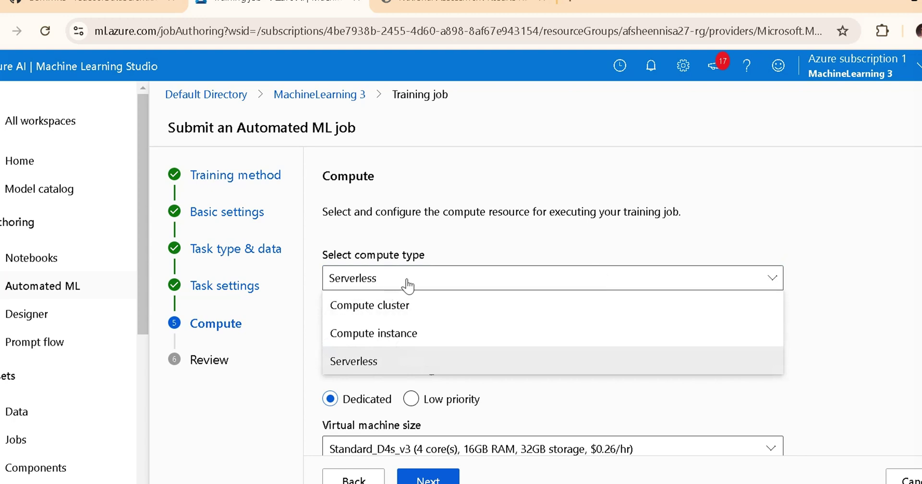
{"action": "left_click", "coordinate": [432, 281]}
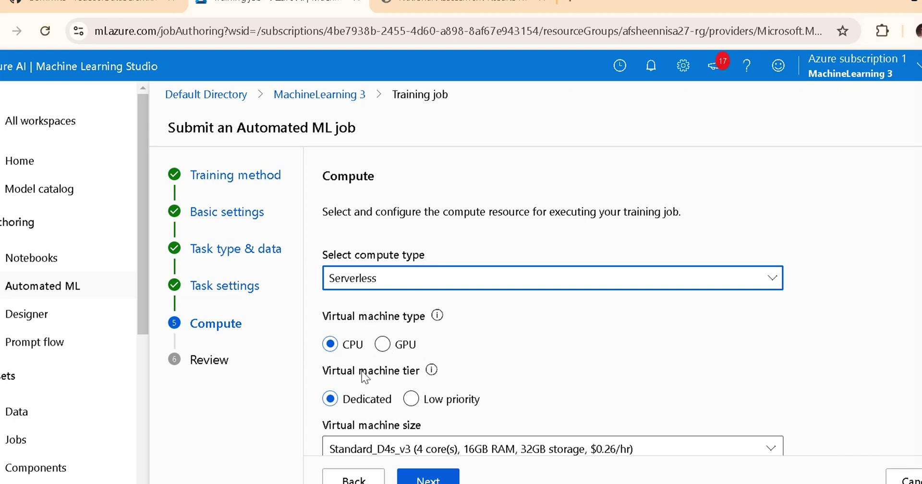
{"action": "left_click", "coordinate": [437, 479]}
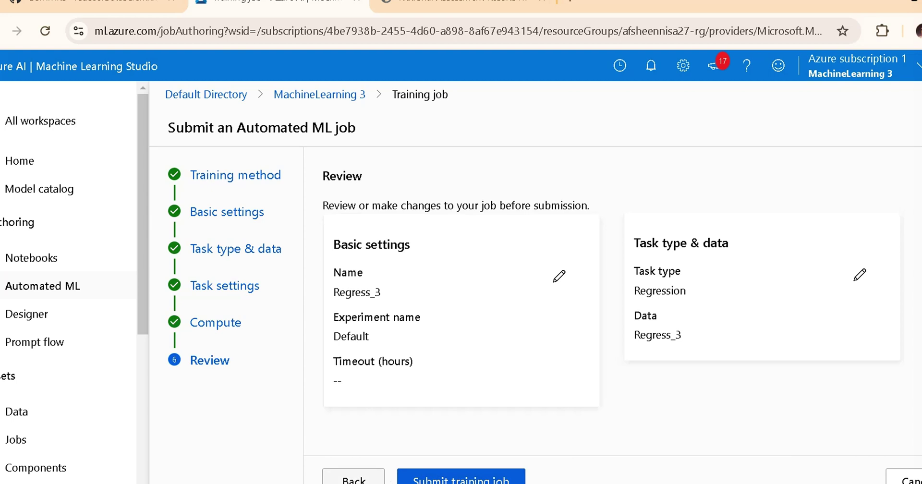
{"action": "left_click", "coordinate": [366, 481]}
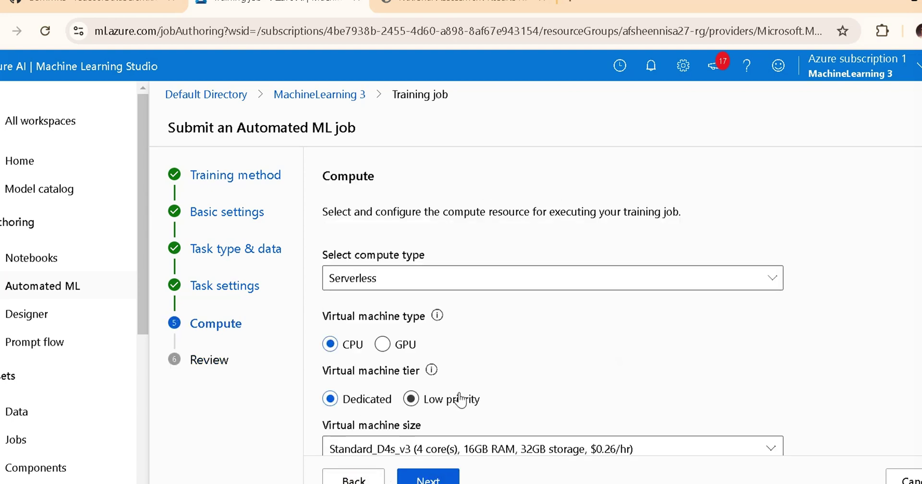
{"action": "scroll", "coordinate": [432, 398], "scroll_direction": "down", "scroll_amount": 2}
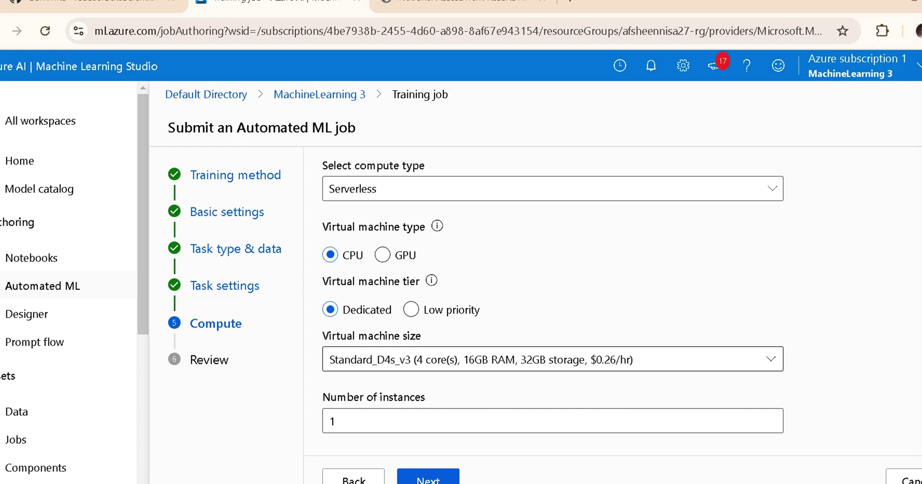
{"action": "left_click", "coordinate": [770, 360]}
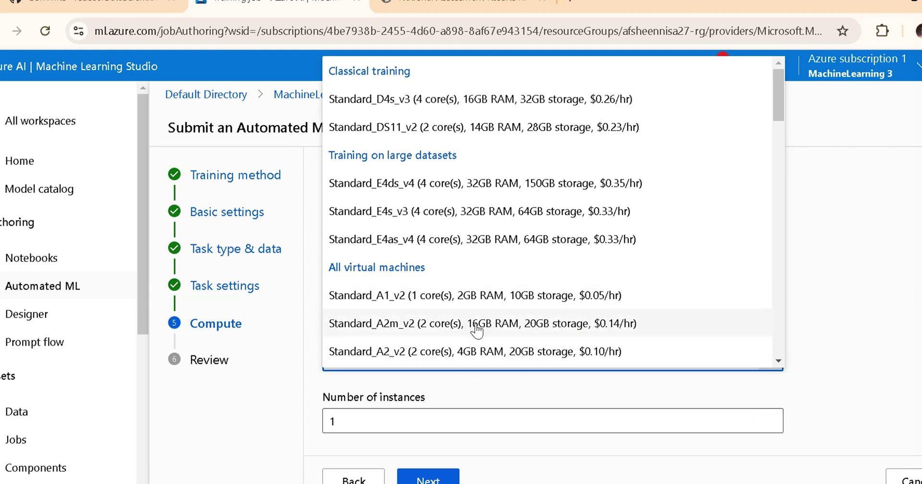
{"action": "left_click", "coordinate": [831, 330]}
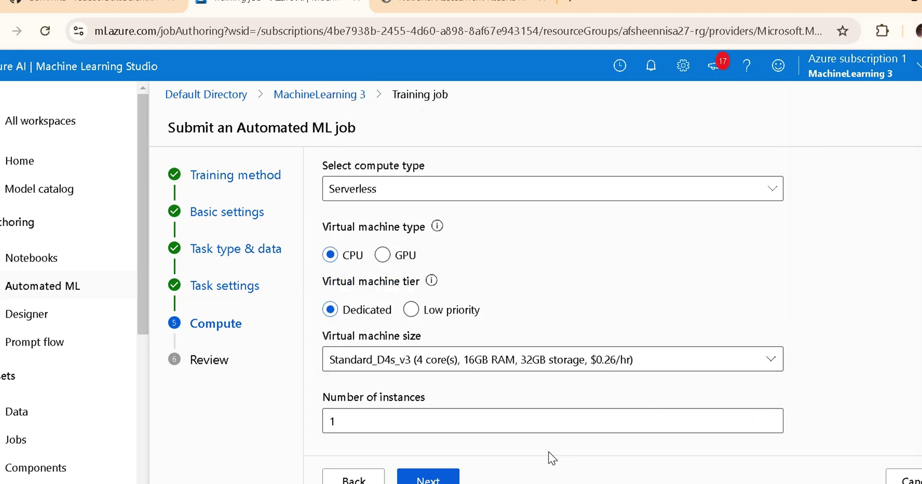
Submit the Regress_3 training job and open the list of recent Automated ML jobs.
{"action": "left_click", "coordinate": [445, 479]}
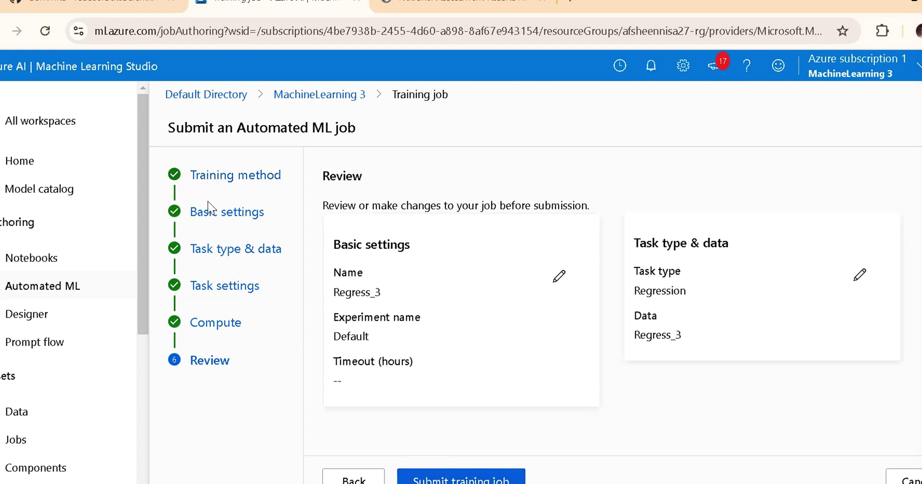
{"action": "left_click", "coordinate": [458, 478]}
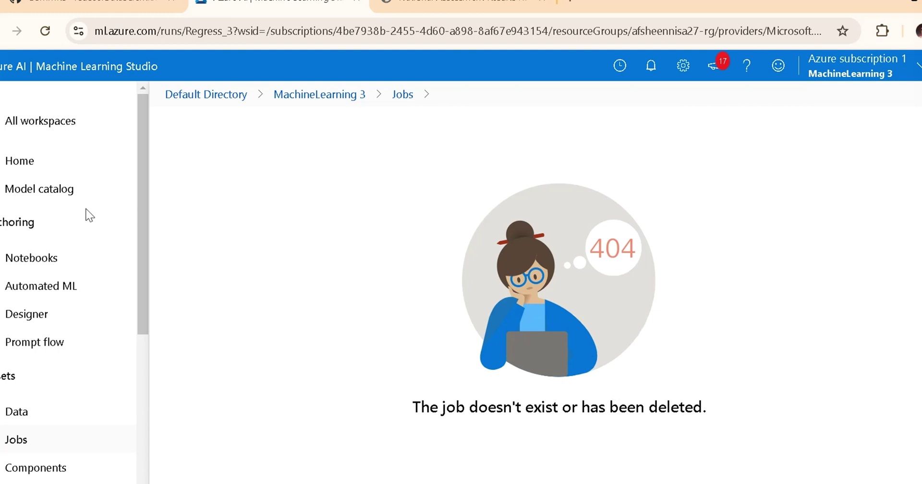
{"action": "left_click", "coordinate": [68, 288]}
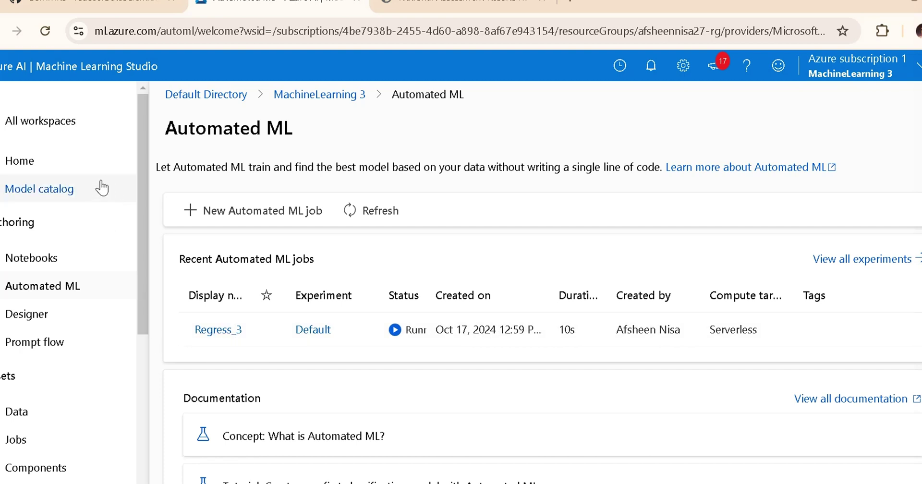
Switch from the MachineLearning 3 workspace to the Machinelearning workspace.
{"action": "left_click", "coordinate": [42, 123]}
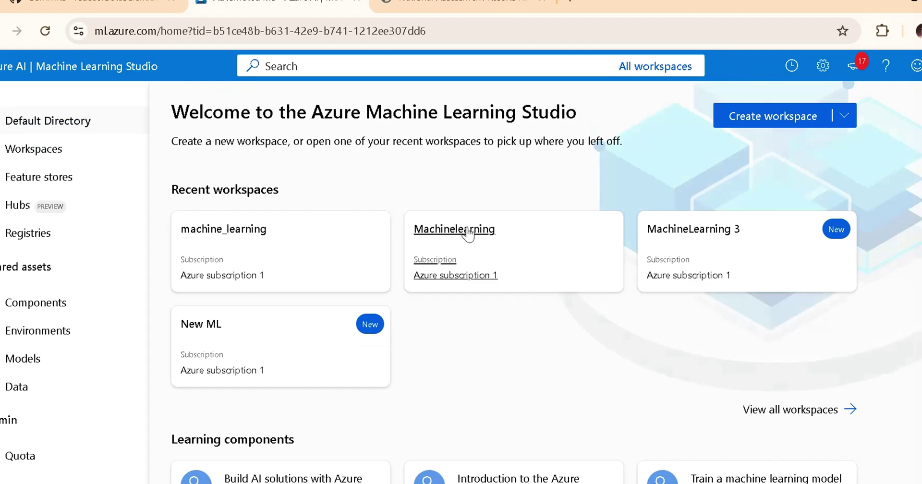
{"action": "left_click", "coordinate": [467, 235]}
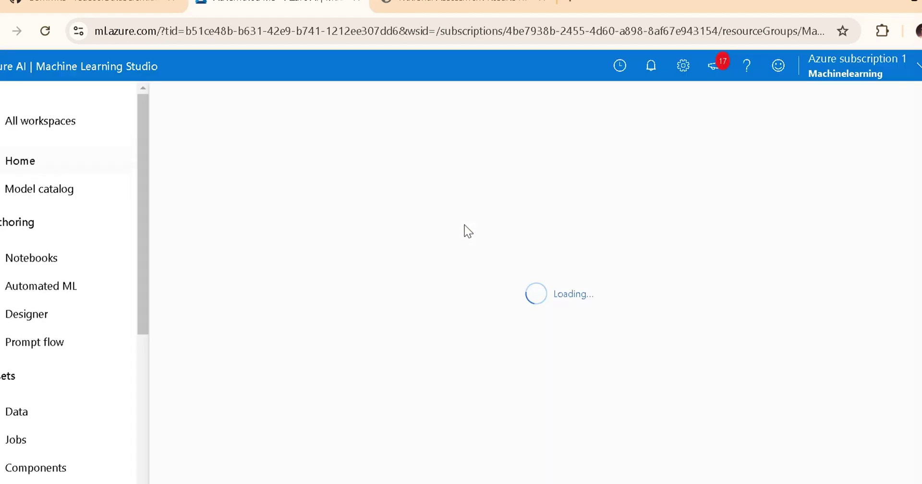
{"action": "scroll", "coordinate": [384, 308], "scroll_direction": "down", "scroll_amount": 5}
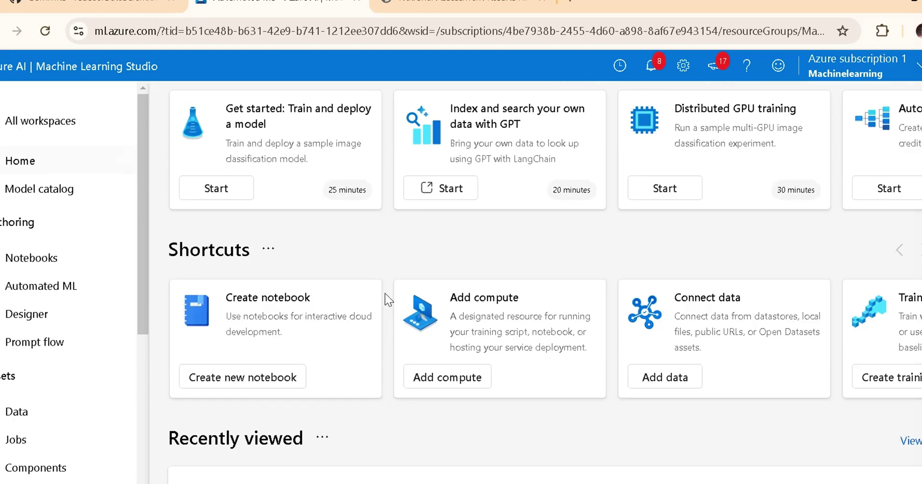
Open the Auto-4 job from the workspace's jobs and examine its overview, including properties, inputs and outputs.
{"action": "left_click", "coordinate": [15, 442]}
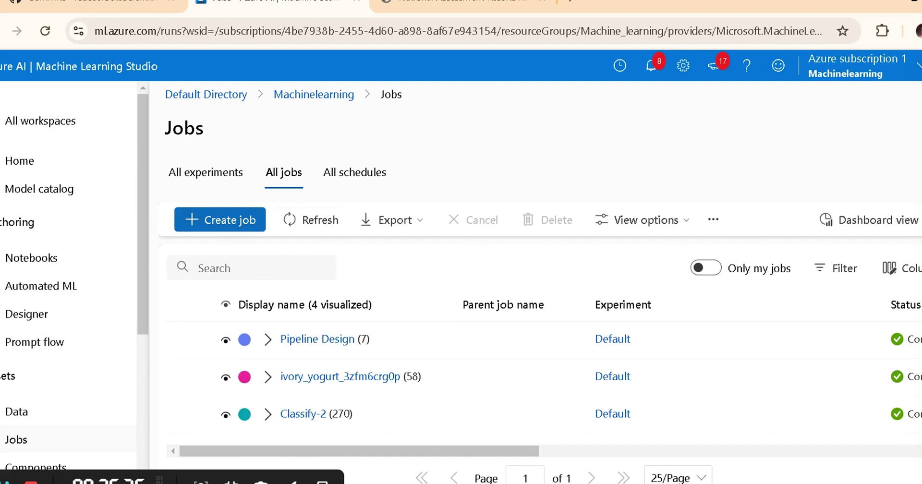
{"action": "scroll", "coordinate": [292, 441], "scroll_direction": "down", "scroll_amount": 1}
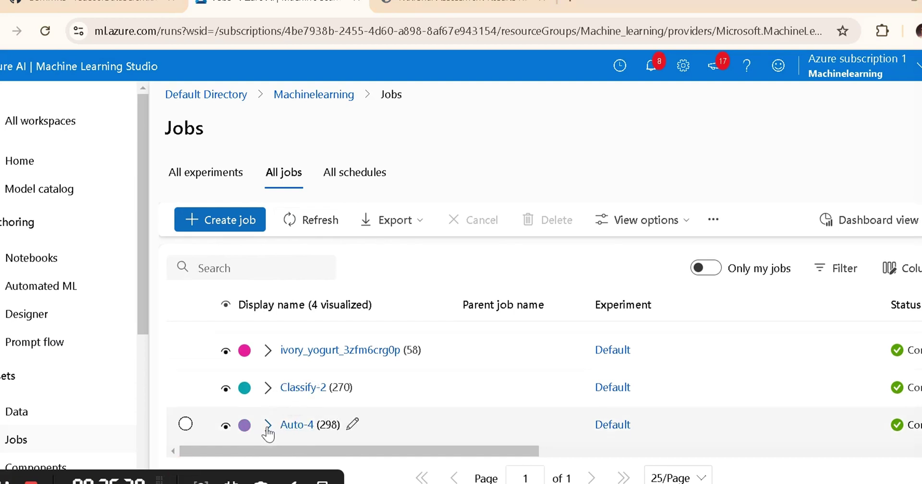
{"action": "left_click", "coordinate": [304, 426]}
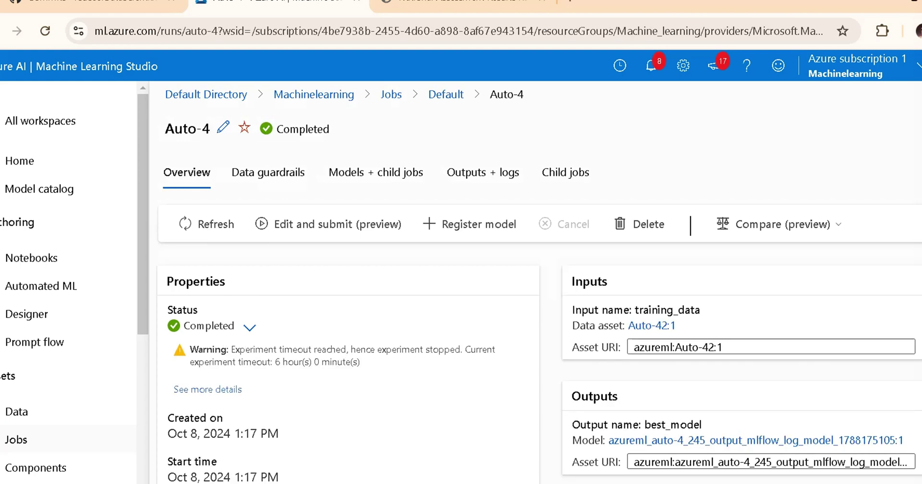
{"action": "scroll", "coordinate": [292, 339], "scroll_direction": "down", "scroll_amount": 2}
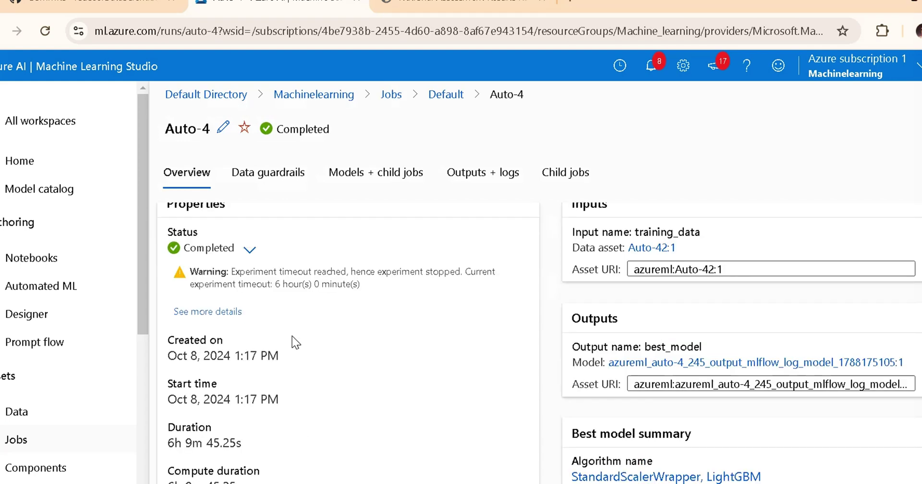
Examine the Auto-4 job's run properties, configuration summary and best model summary, including its metric, registration and deployment status.
{"action": "scroll", "coordinate": [298, 333], "scroll_direction": "down", "scroll_amount": 4}
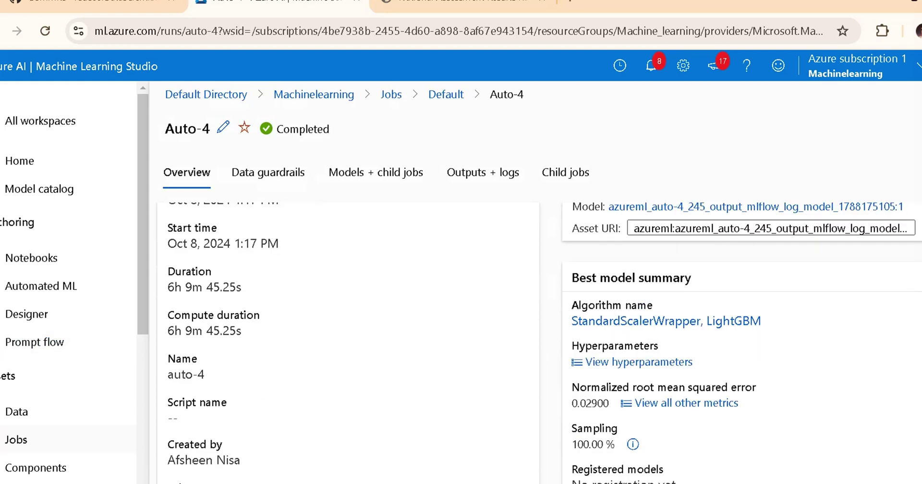
{"action": "scroll", "coordinate": [290, 342], "scroll_direction": "down", "scroll_amount": 2}
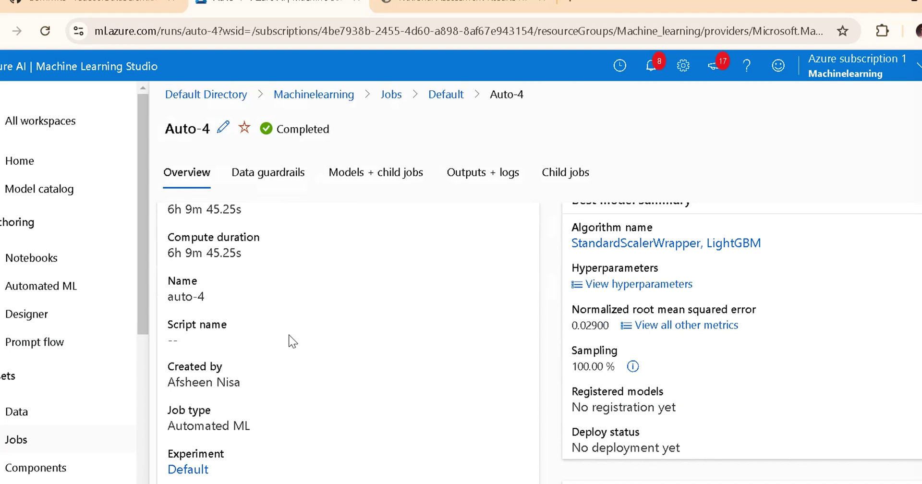
{"action": "scroll", "coordinate": [274, 428], "scroll_direction": "down", "scroll_amount": 6}
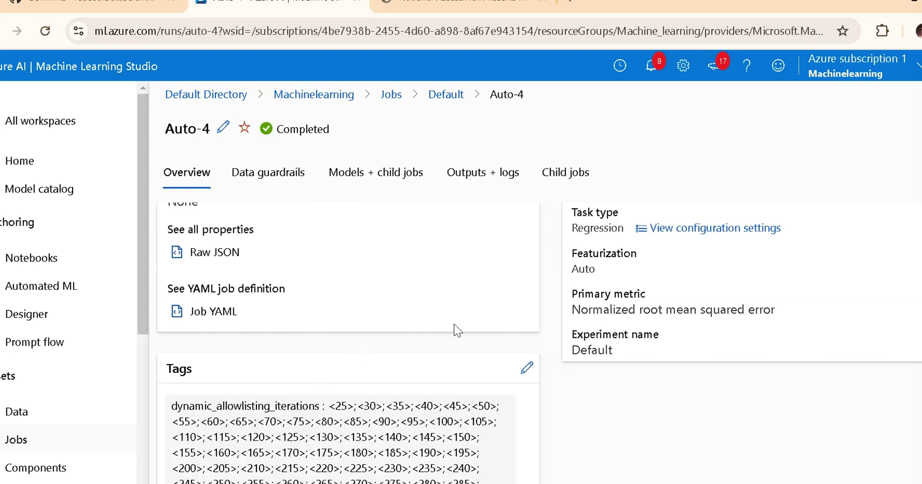
{"action": "scroll", "coordinate": [643, 313], "scroll_direction": "up", "scroll_amount": 3}
{"action": "scroll", "coordinate": [643, 313], "scroll_direction": "up", "scroll_amount": 5}
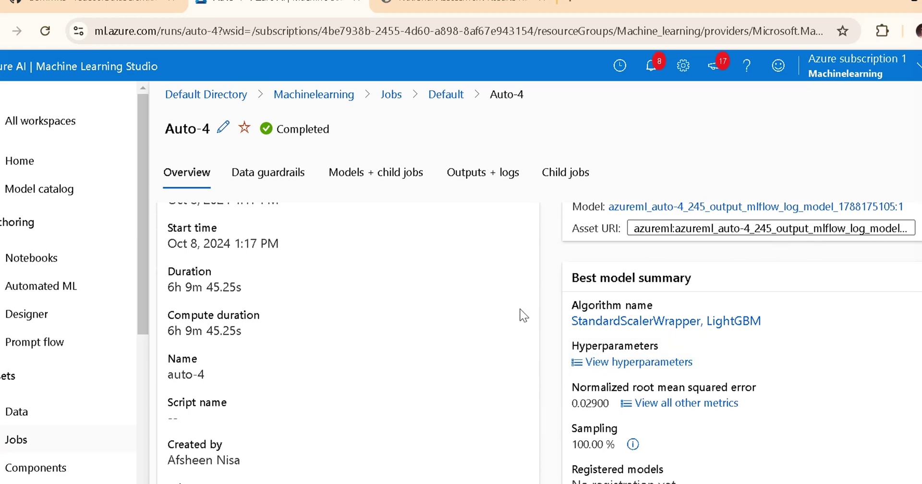
{"action": "scroll", "coordinate": [550, 312], "scroll_direction": "up", "scroll_amount": 5}
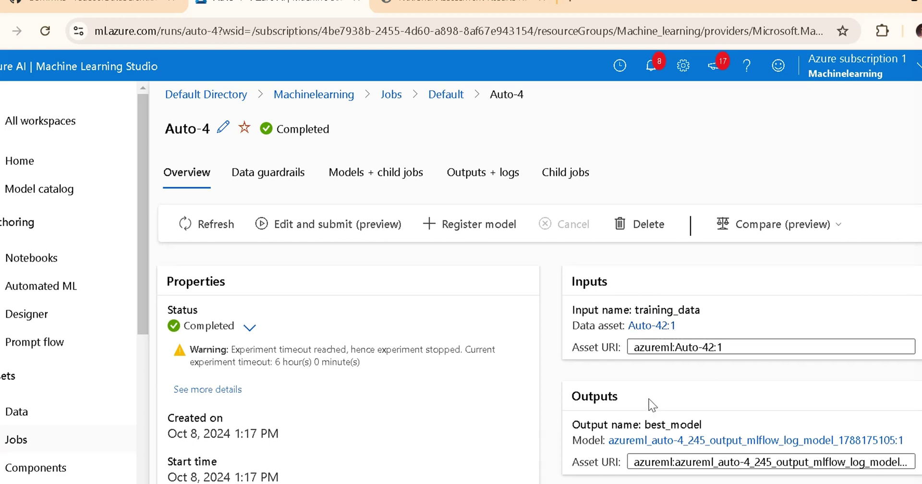
{"action": "scroll", "coordinate": [650, 399], "scroll_direction": "down", "scroll_amount": 3}
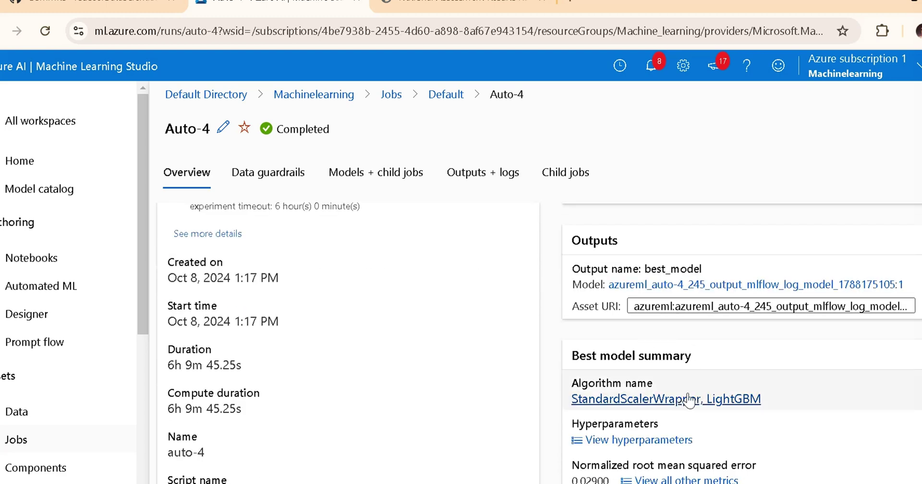
{"action": "scroll", "coordinate": [696, 391], "scroll_direction": "down", "scroll_amount": 2}
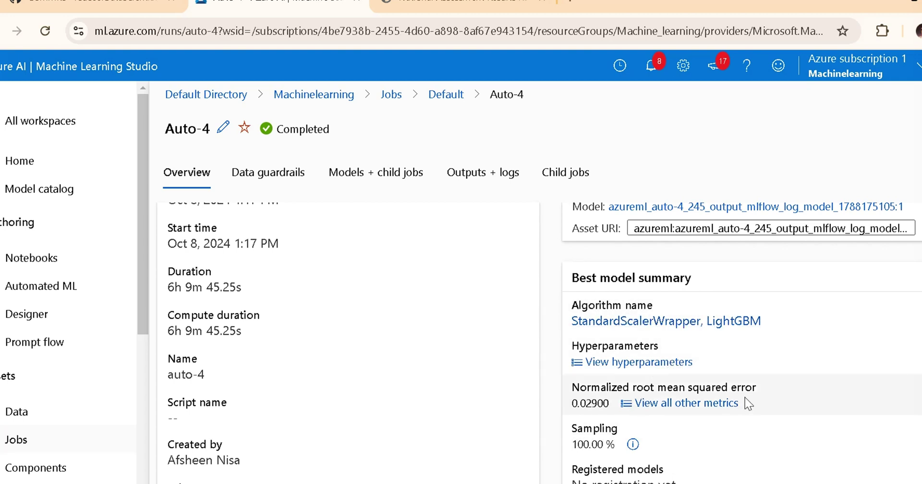
{"action": "scroll", "coordinate": [702, 422], "scroll_direction": "down", "scroll_amount": 2}
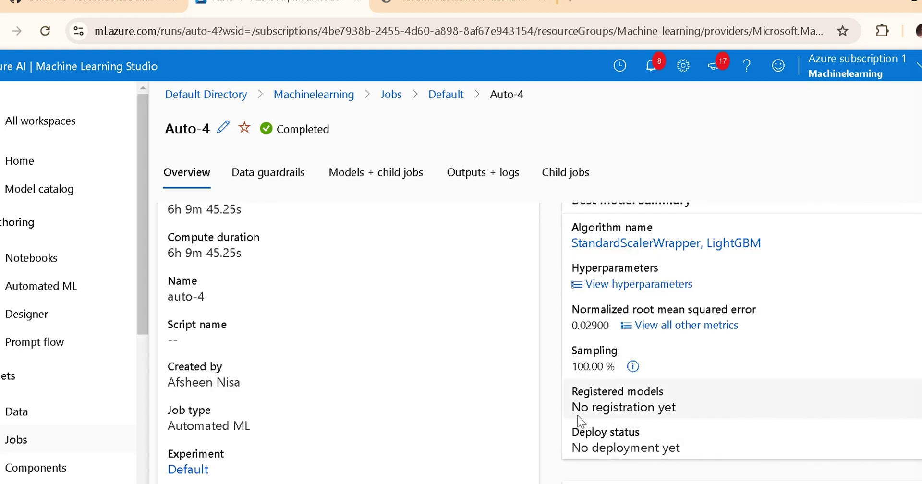
Open the best model, StandardScalerWrapper, LightGBM, and examine the aggregate feature importance chart in its explanations.
{"action": "left_click", "coordinate": [677, 246]}
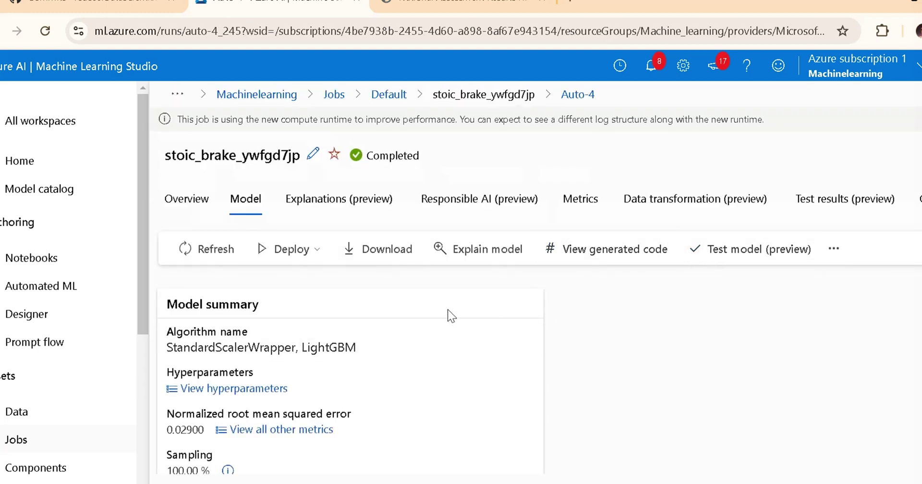
{"action": "left_click", "coordinate": [365, 201]}
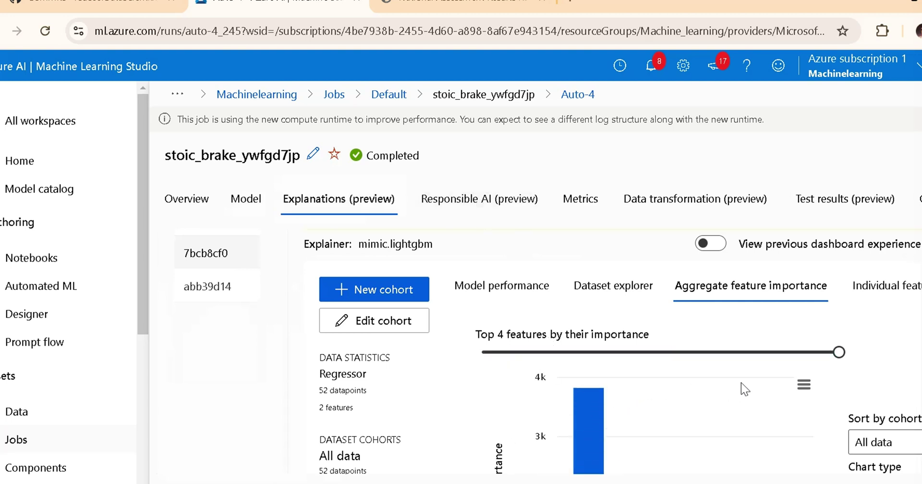
{"action": "scroll", "coordinate": [740, 384], "scroll_direction": "down", "scroll_amount": 1}
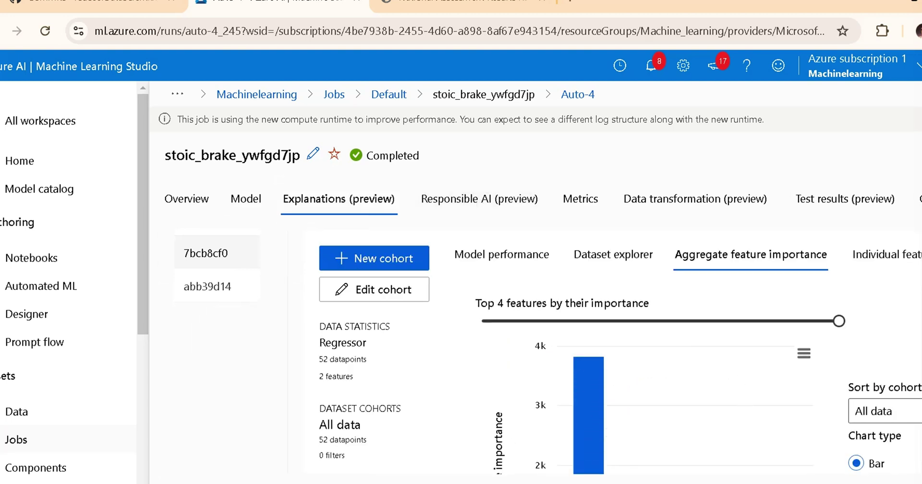
{"action": "scroll", "coordinate": [552, 351], "scroll_direction": "down", "scroll_amount": 5}
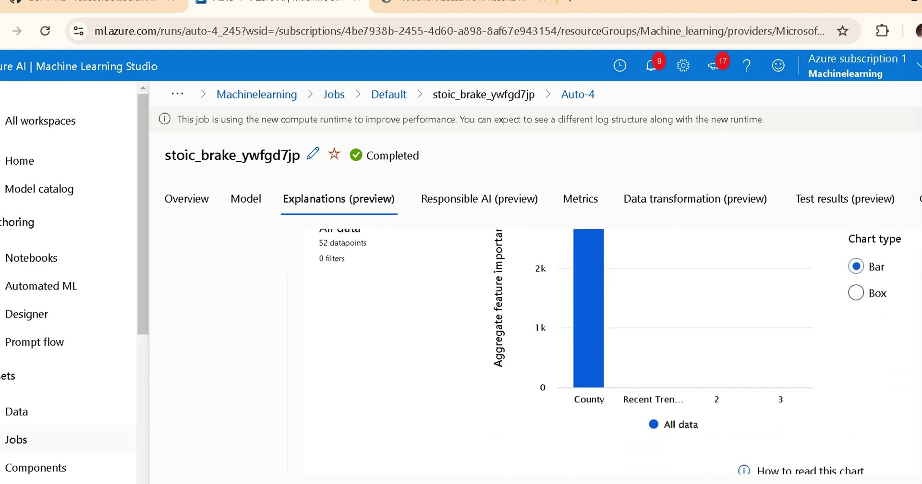
{"action": "scroll", "coordinate": [619, 350], "scroll_direction": "up", "scroll_amount": 3}
{"action": "scroll", "coordinate": [620, 351], "scroll_direction": "up", "scroll_amount": 6}
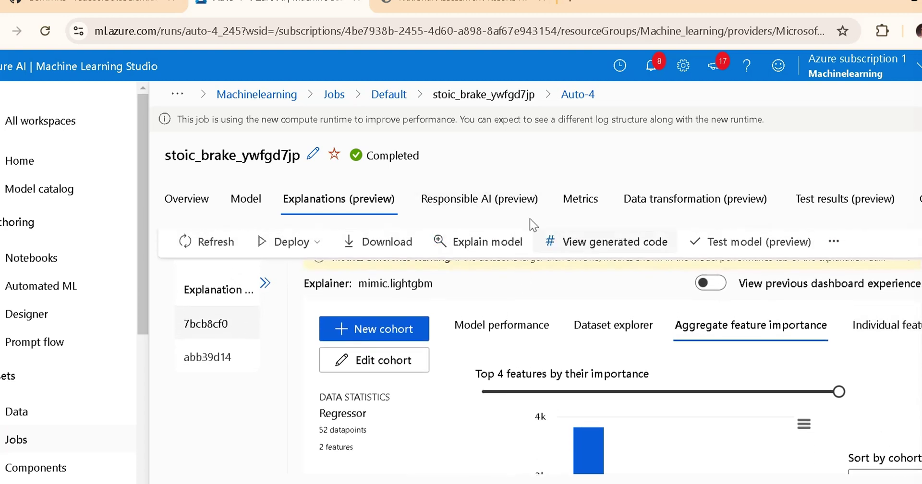
Review the best model's metrics, from the error and correlation scores to the Predicted vs. True chart.
{"action": "left_click", "coordinate": [590, 200]}
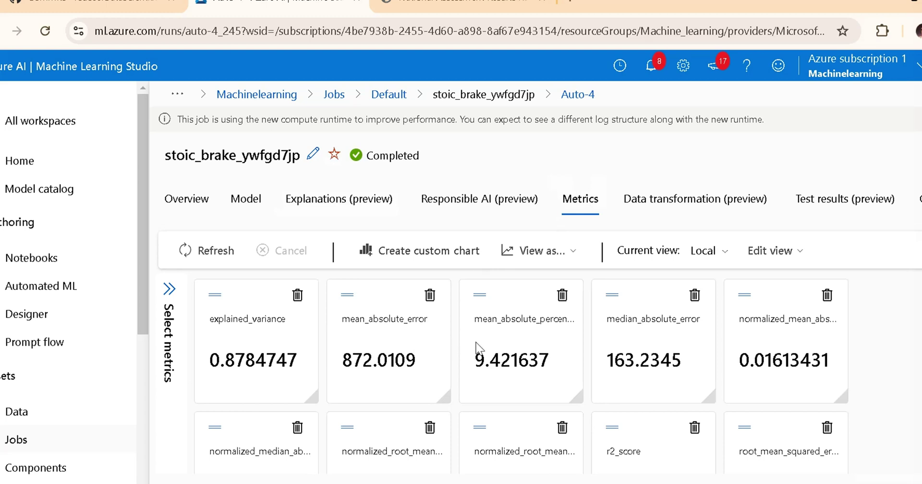
{"action": "mouse_move", "coordinate": [541, 340]}
{"action": "scroll", "coordinate": [651, 330], "scroll_direction": "down", "scroll_amount": 3}
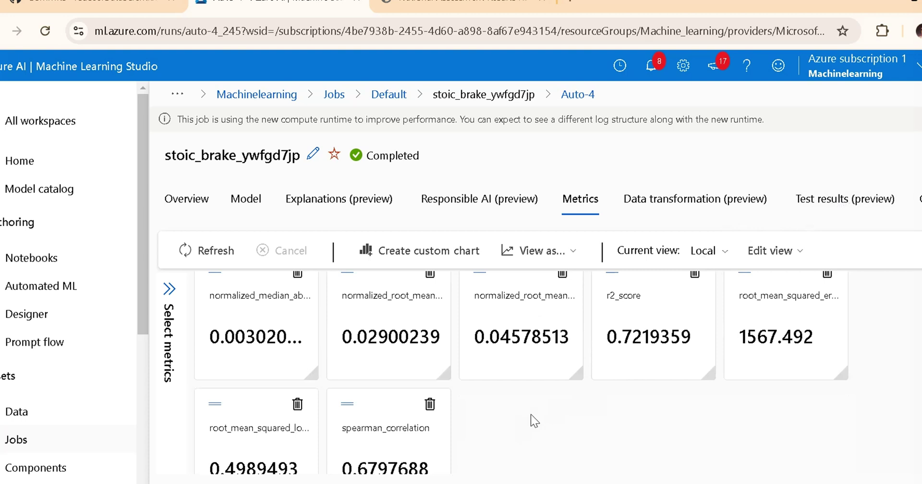
{"action": "scroll", "coordinate": [580, 433], "scroll_direction": "down", "scroll_amount": 2}
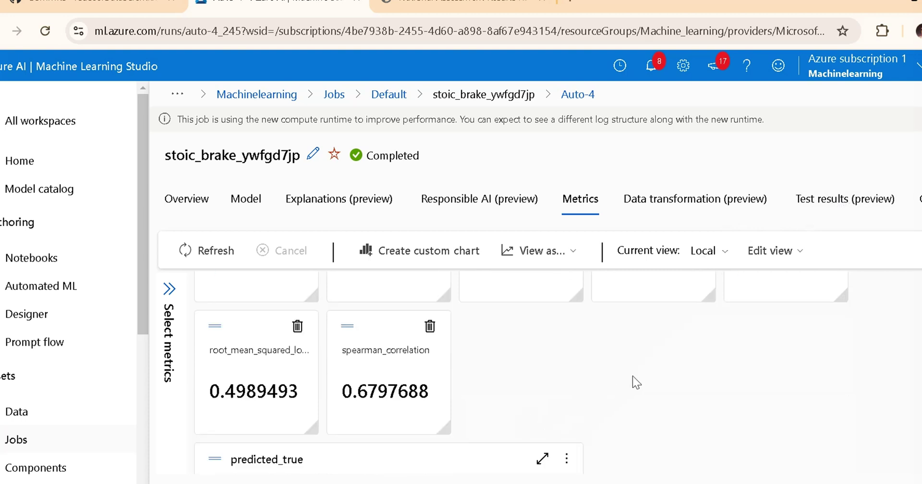
{"action": "scroll", "coordinate": [659, 379], "scroll_direction": "down", "scroll_amount": 4}
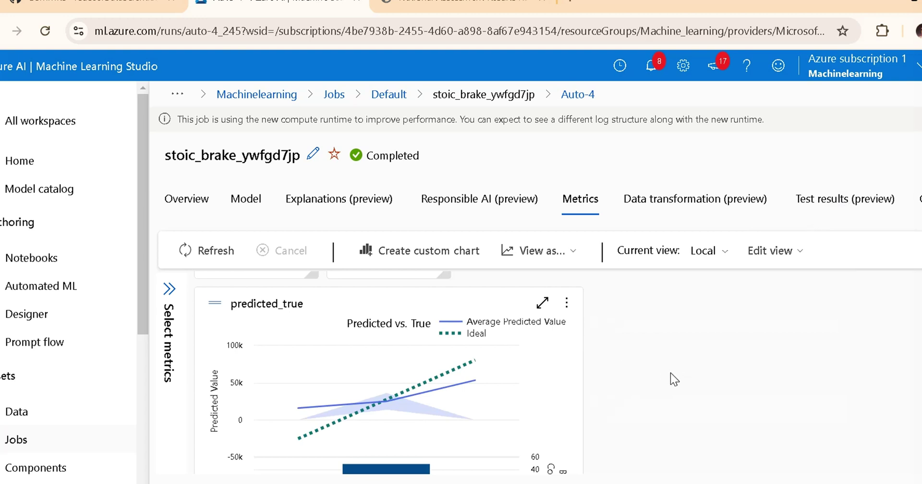
{"action": "scroll", "coordinate": [670, 373], "scroll_direction": "down", "scroll_amount": 2}
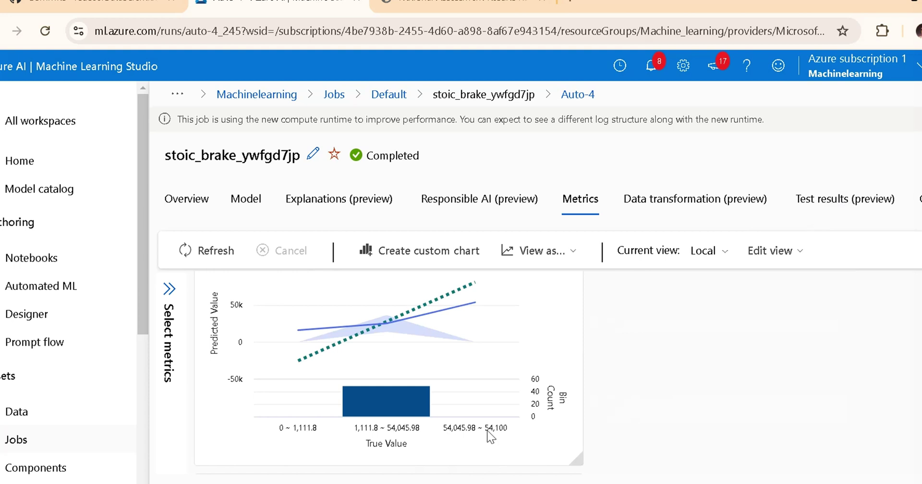
{"action": "mouse_move", "coordinate": [388, 413]}
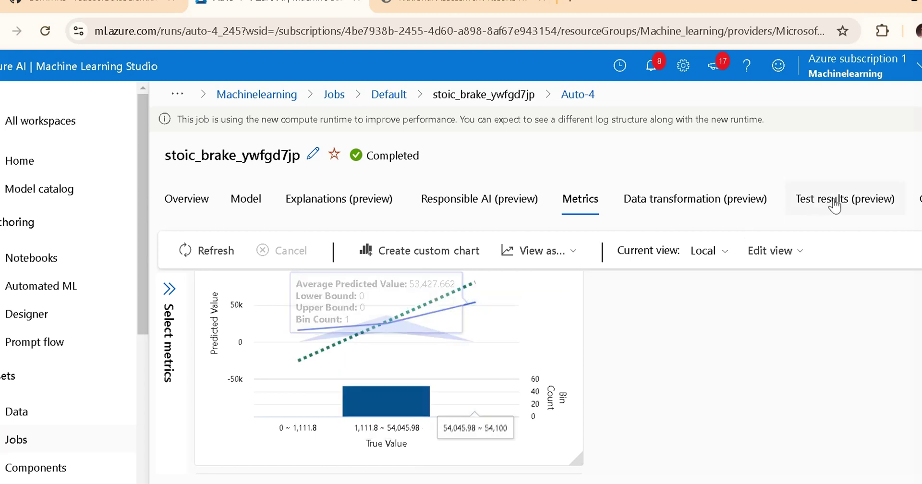
Examine the model's Residuals Histogram, including the bin count of the -6,380.83 ~ 0 range.
{"action": "scroll", "coordinate": [536, 372], "scroll_direction": "up", "scroll_amount": 3}
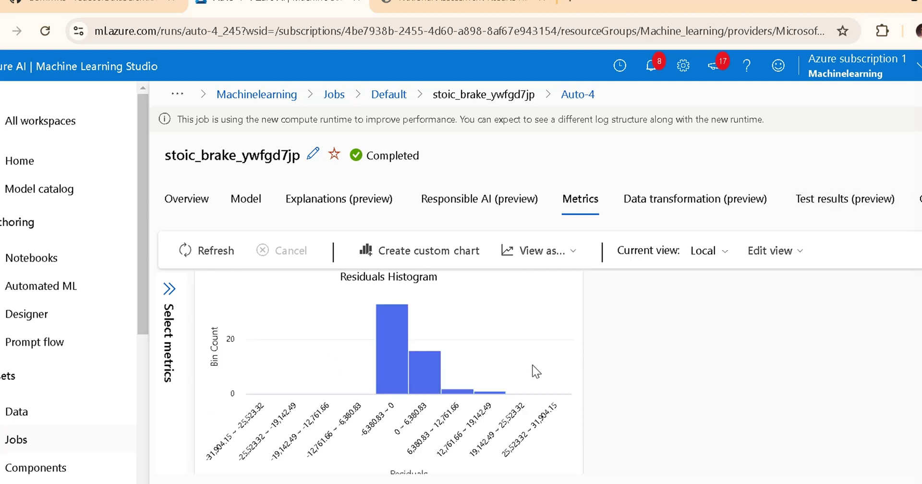
{"action": "scroll", "coordinate": [535, 371], "scroll_direction": "up", "scroll_amount": 2}
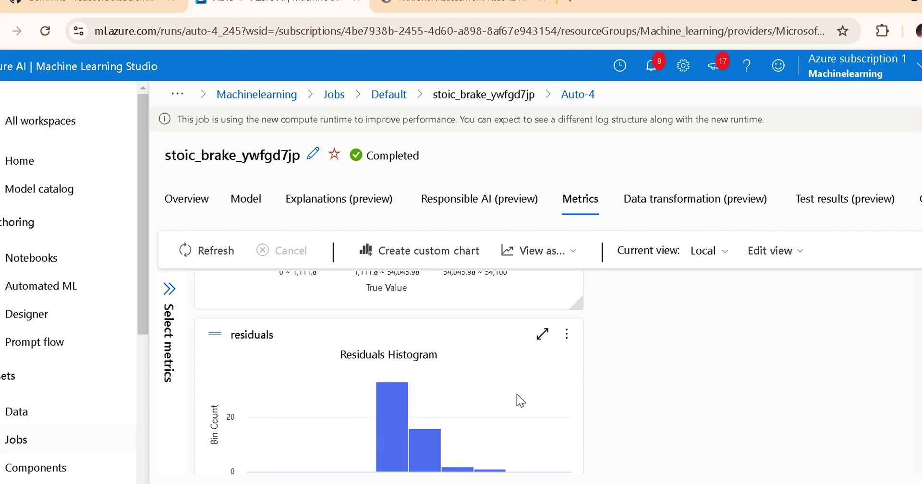
{"action": "scroll", "coordinate": [517, 399], "scroll_direction": "down", "scroll_amount": 2}
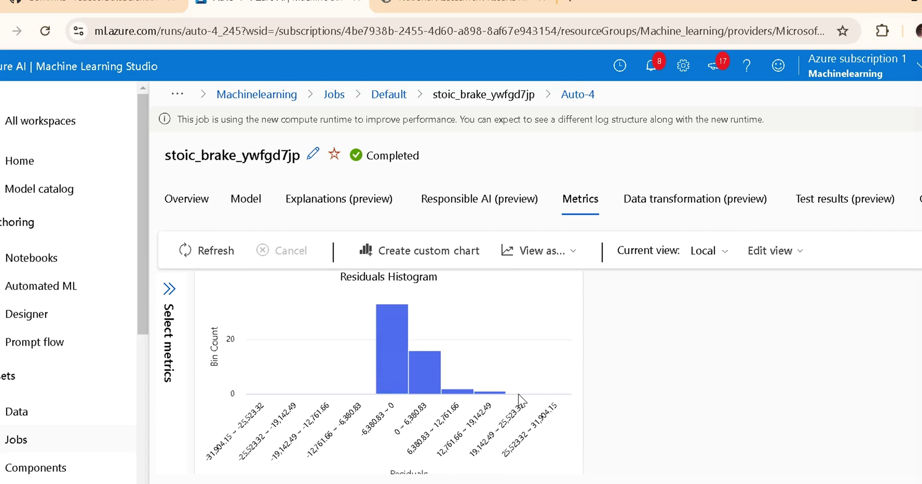
{"action": "mouse_move", "coordinate": [393, 367]}
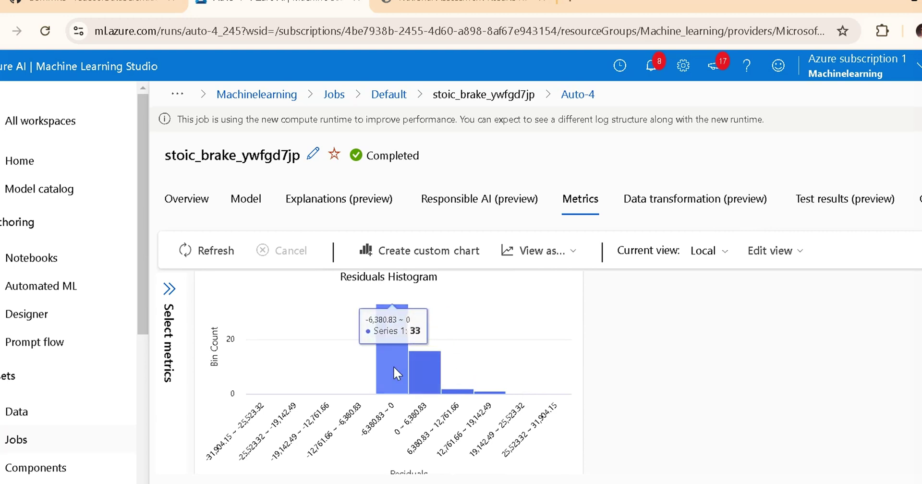
{"action": "scroll", "coordinate": [478, 378], "scroll_direction": "down", "scroll_amount": 1}
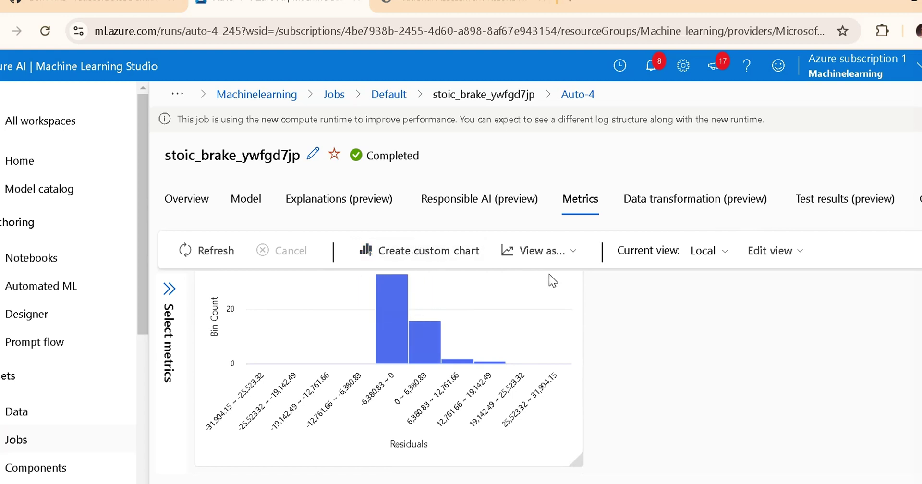
Check the model's test results and read through std_log.txt in the user_logs folder of its outputs and logs.
{"action": "left_click", "coordinate": [862, 202]}
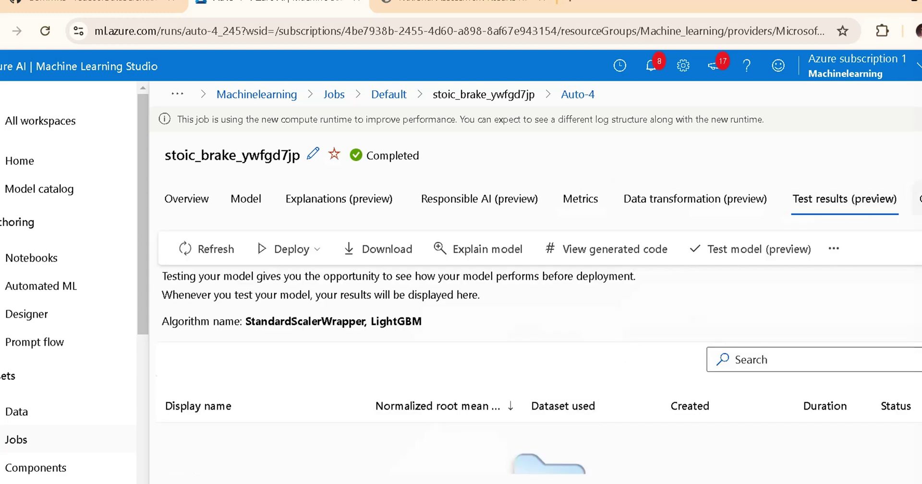
{"action": "left_click", "coordinate": [919, 199]}
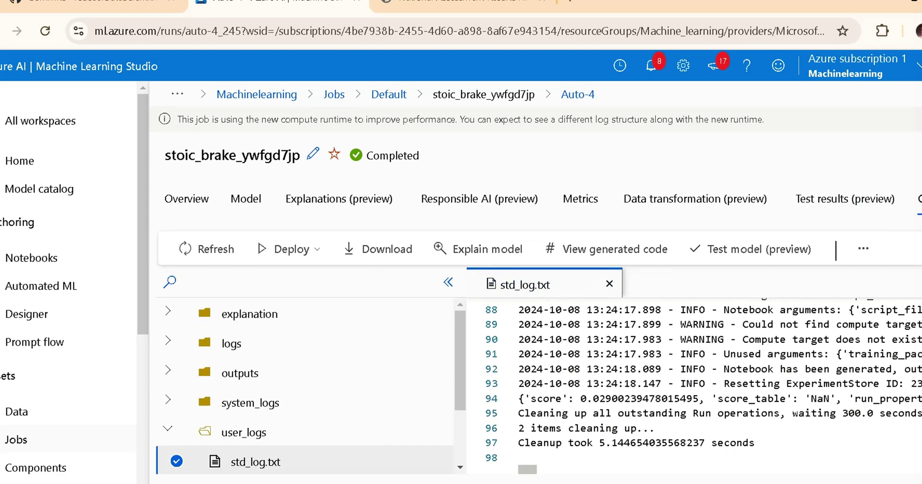
{"action": "scroll", "coordinate": [696, 384], "scroll_direction": "up", "scroll_amount": 3}
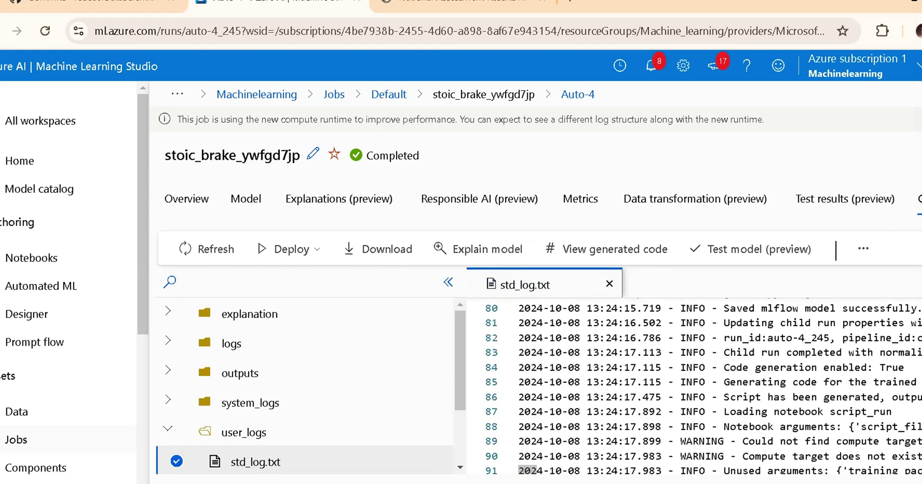
{"action": "scroll", "coordinate": [696, 384], "scroll_direction": "up", "scroll_amount": 9}
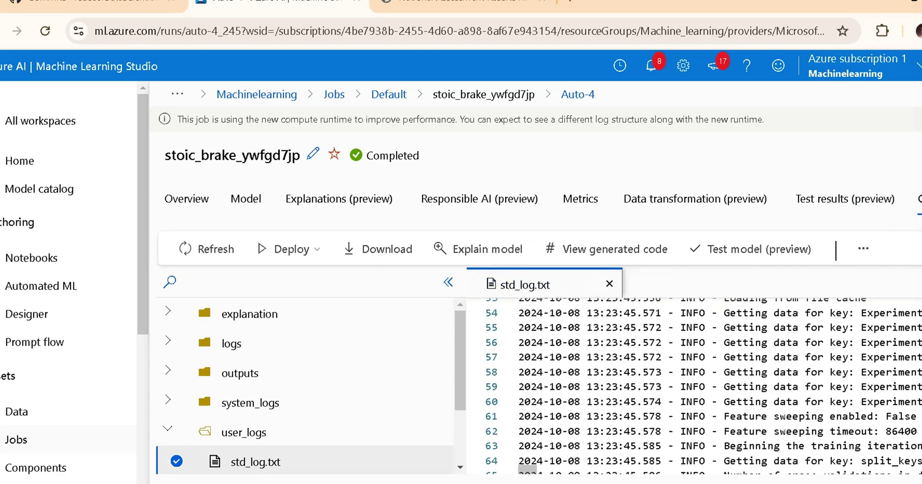
{"action": "scroll", "coordinate": [697, 385], "scroll_direction": "up", "scroll_amount": 18}
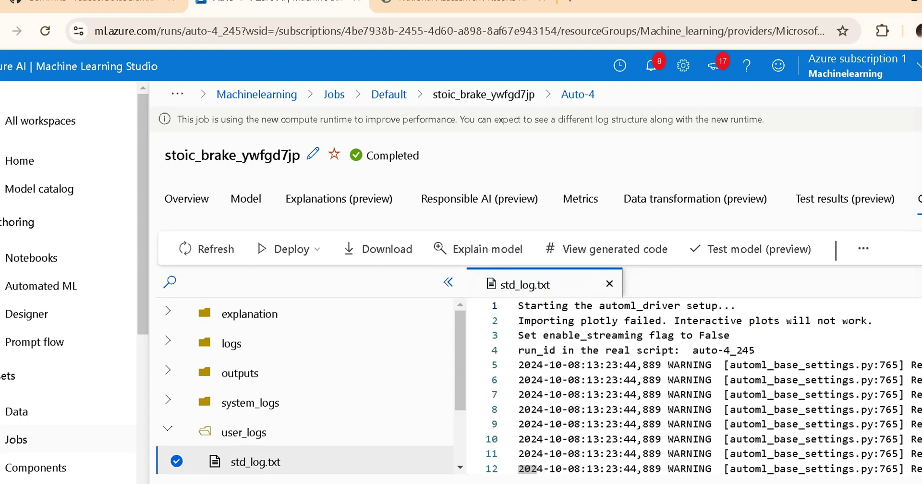
{"action": "scroll", "coordinate": [697, 385], "scroll_direction": "down", "scroll_amount": 15}
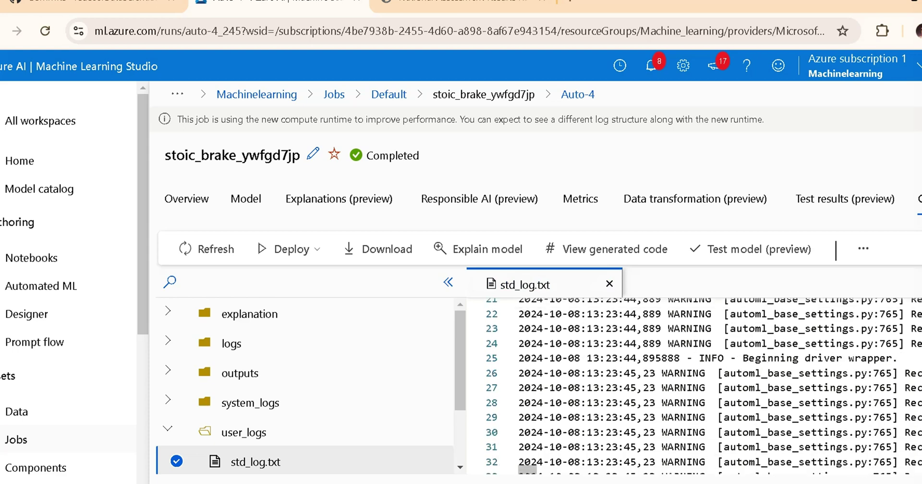
{"action": "scroll", "coordinate": [697, 384], "scroll_direction": "down", "scroll_amount": 8}
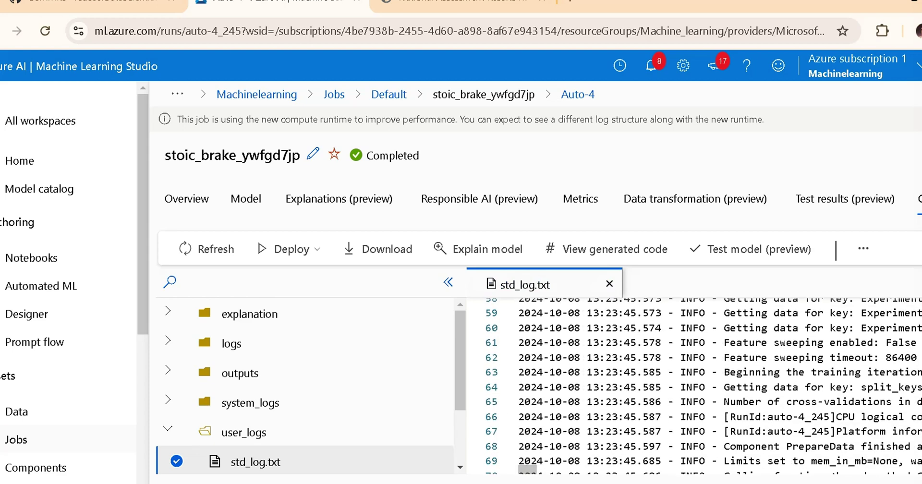